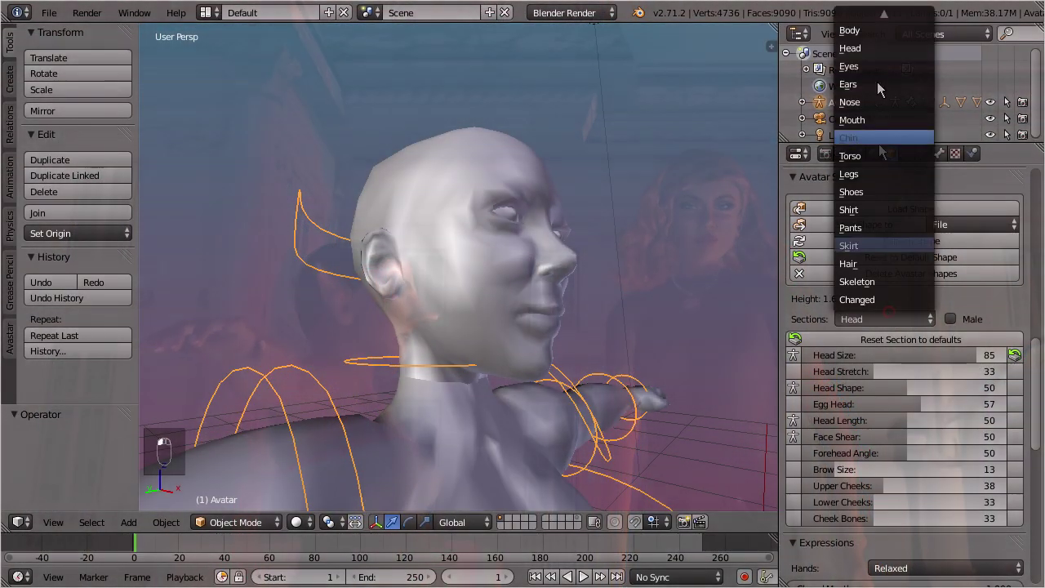
- Make the ears pointed and tilted by raising Ear Tips to 83 and increasing Ear Angle
{"action": "left_click", "coordinate": [866, 84]}
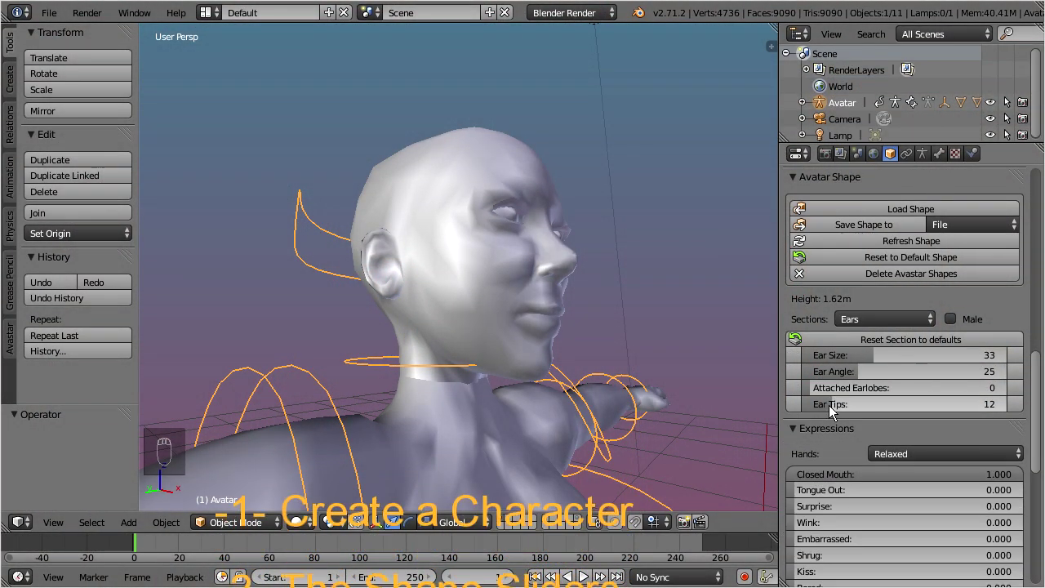
{"action": "left_click_drag", "start_coordinate": [828, 405], "coordinate": [972, 405]}
{"action": "middle_click_drag", "start_coordinate": [456, 265], "coordinate": [531, 270]}
{"action": "left_click_drag", "start_coordinate": [862, 373], "coordinate": [930, 357]}
- In the Nose section, enlarge the nose with Nose Size and make it crooked
{"action": "left_click", "coordinate": [880, 319]}
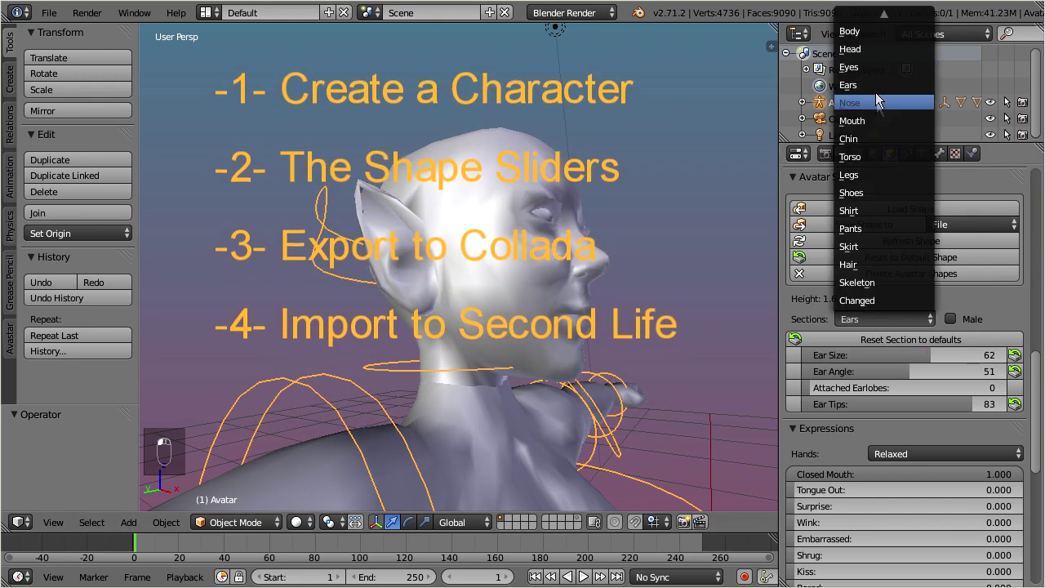
{"action": "left_click", "coordinate": [874, 105]}
{"action": "left_click_drag", "start_coordinate": [858, 355], "coordinate": [1004, 363]}
{"action": "left_click_drag", "start_coordinate": [876, 518], "coordinate": [891, 524]}
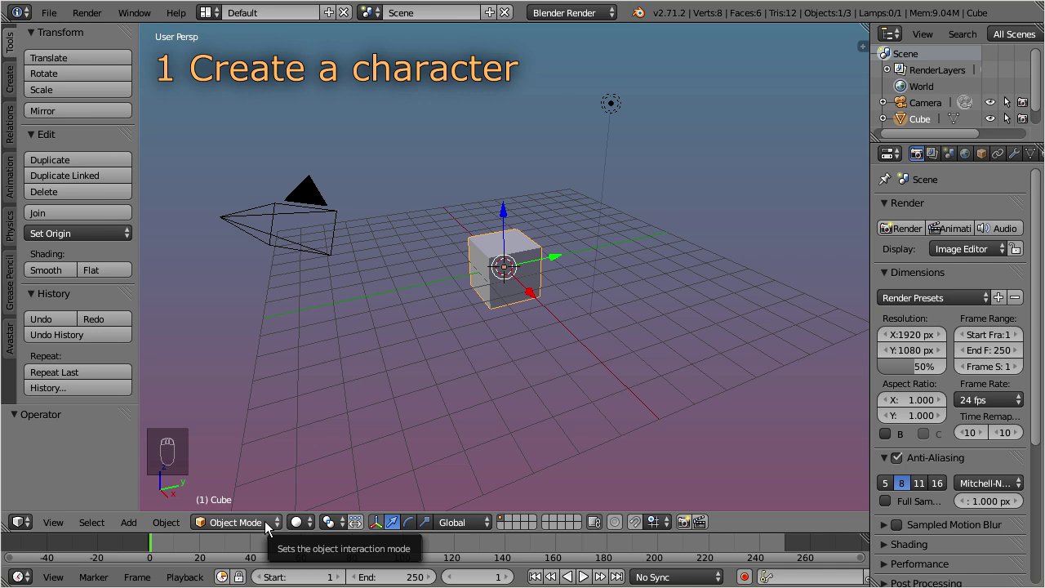
- Delete the default cube, add an Avastar character and frame it in the view
{"action": "key", "text": "Delete"}
{"action": "left_click", "coordinate": [424, 328]}
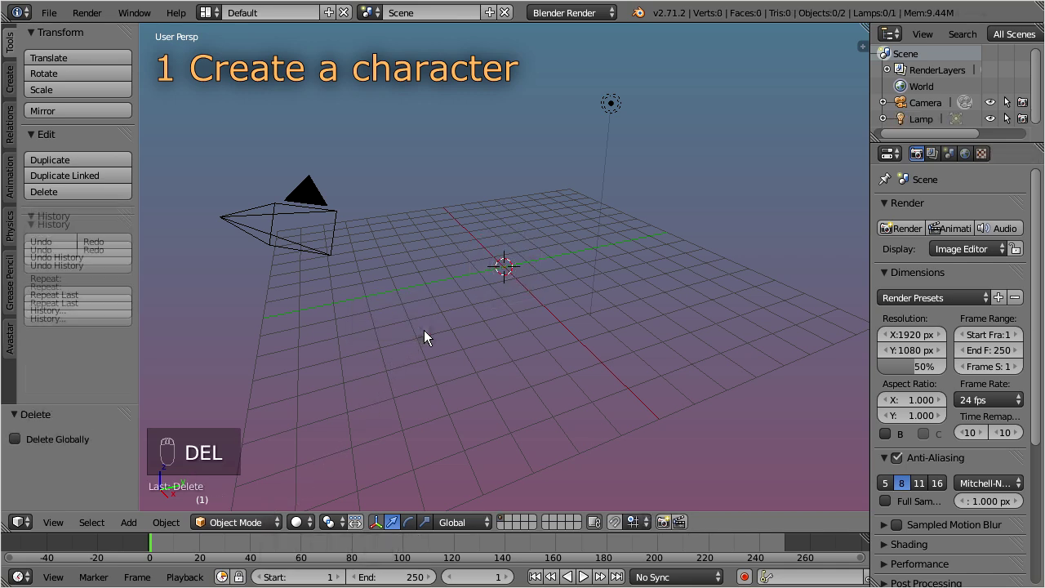
{"action": "left_click", "coordinate": [132, 523]}
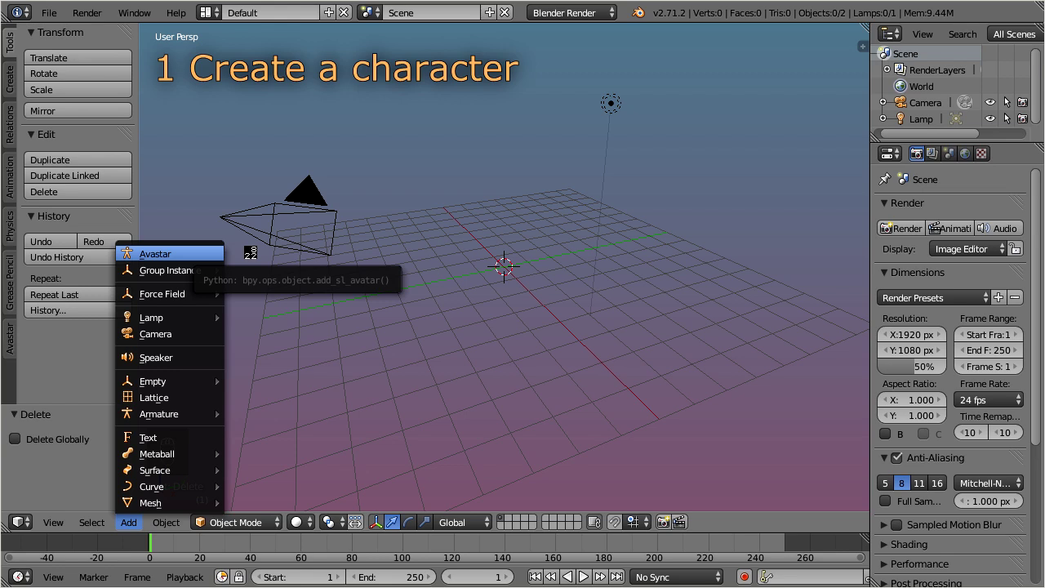
{"action": "left_click", "coordinate": [219, 254]}
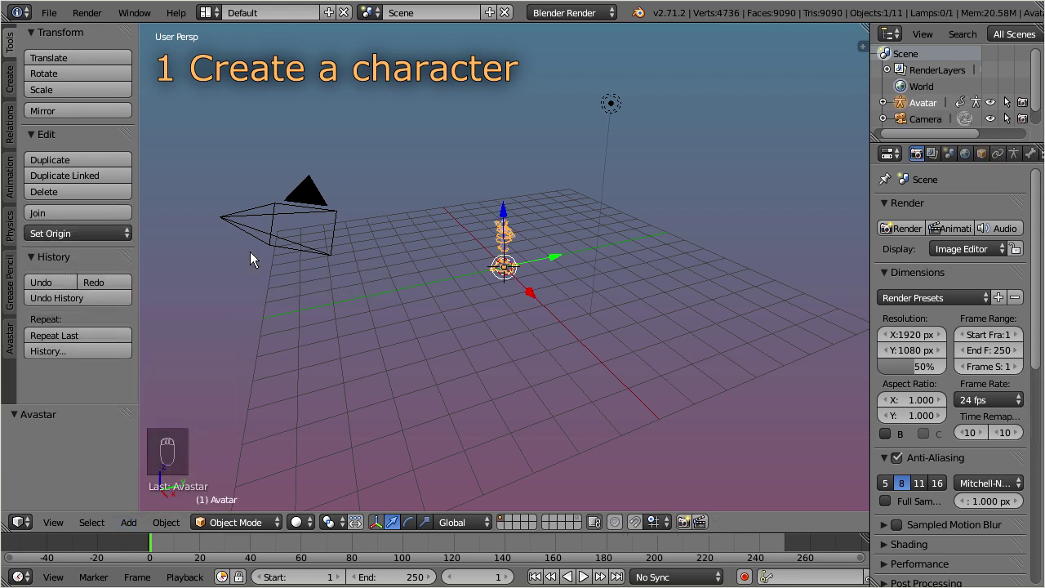
{"action": "key", "text": "KP_Decimal"}
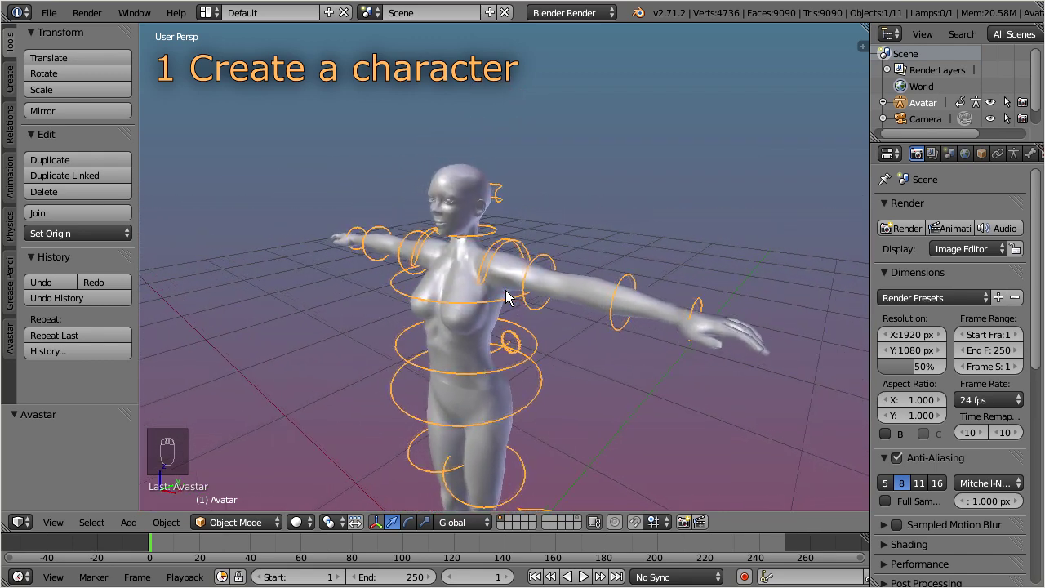
{"action": "right_click", "coordinate": [490, 192]}
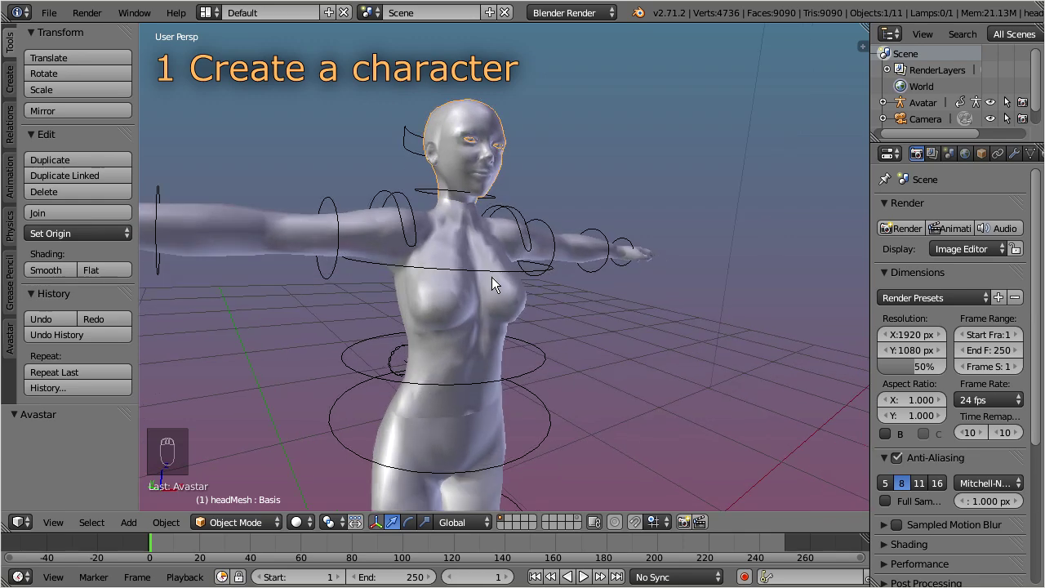
{"action": "right_click", "coordinate": [492, 277]}
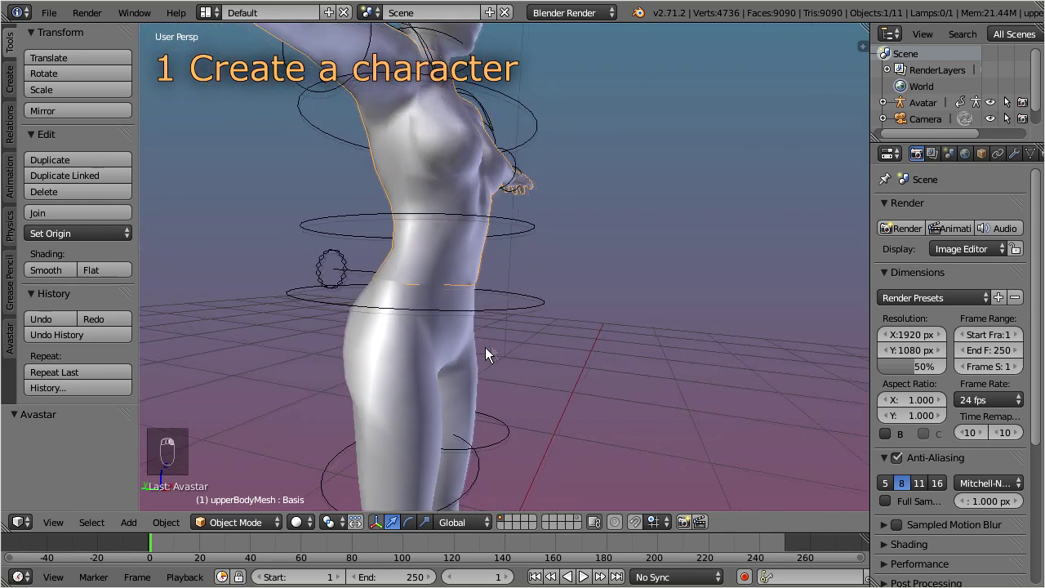
{"action": "right_click", "coordinate": [444, 375]}
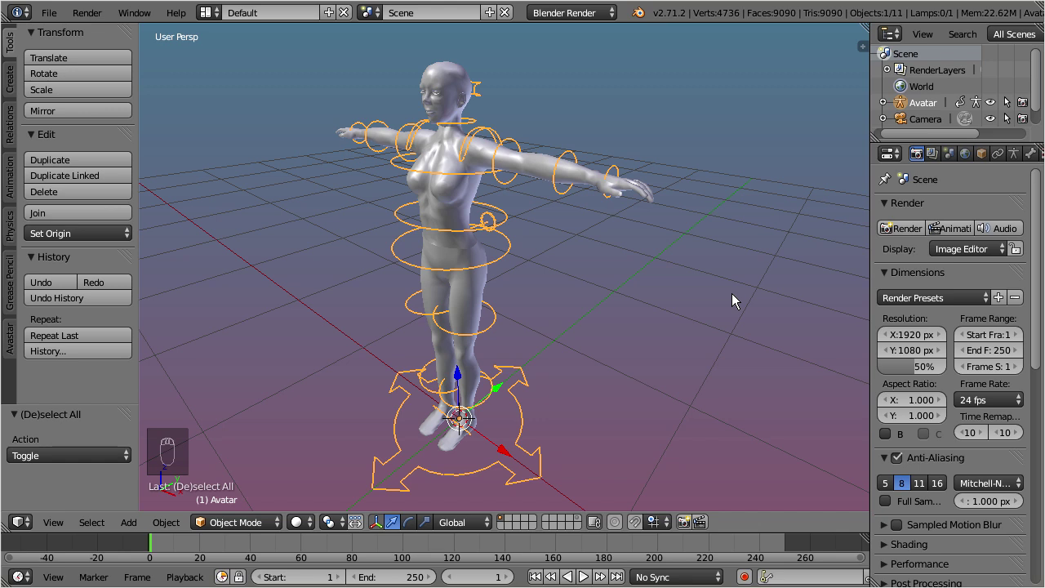
{"action": "key", "text": "KP_8"}
{"action": "key", "text": "KP_8"}
{"action": "key", "text": "KP_8"}
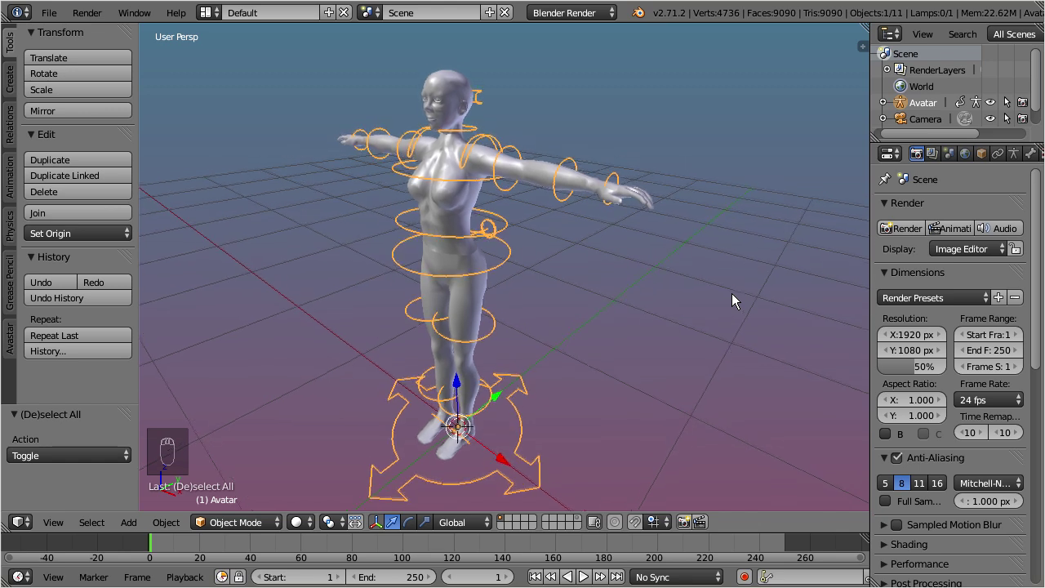
{"action": "key", "text": "KP_8"}
{"action": "key", "text": "KP_8"}
{"action": "key", "text": "KP_8"}
{"action": "key", "text": "KP_8"}
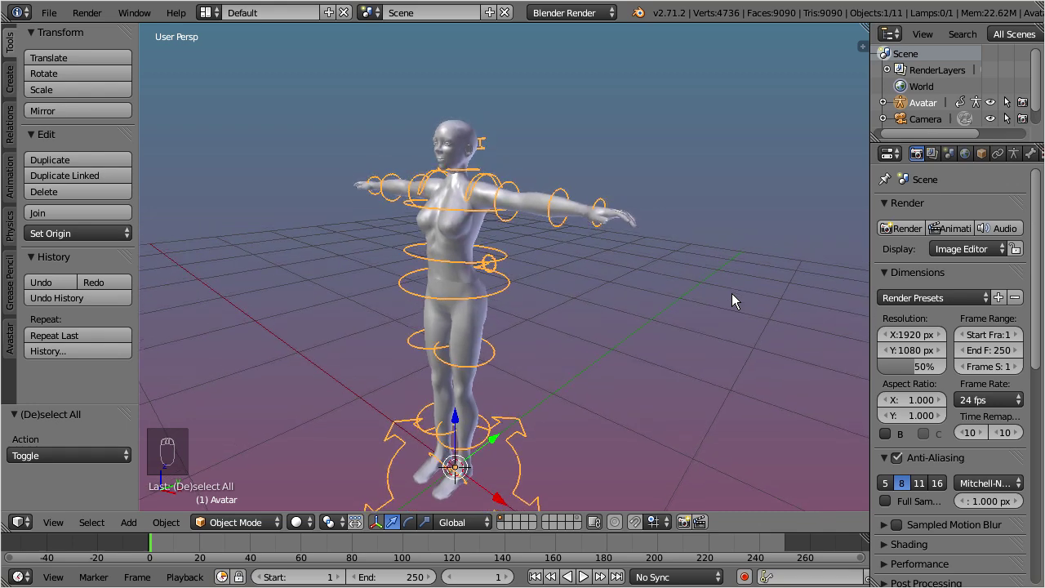
{"action": "key", "text": "KP_8"}
{"action": "key", "text": "KP_8"}
{"action": "key", "text": "KP_8"}
{"action": "key", "text": "KP_8"}
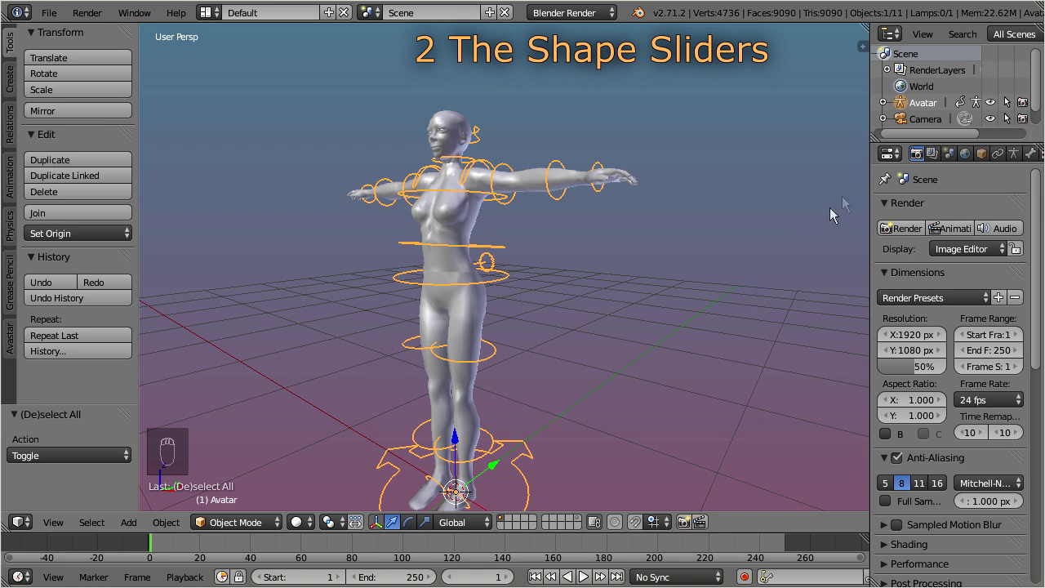
- Drag the 3D View border left to widen the Outliner and Properties panels
{"action": "left_click_drag", "start_coordinate": [869, 178], "coordinate": [779, 178]}
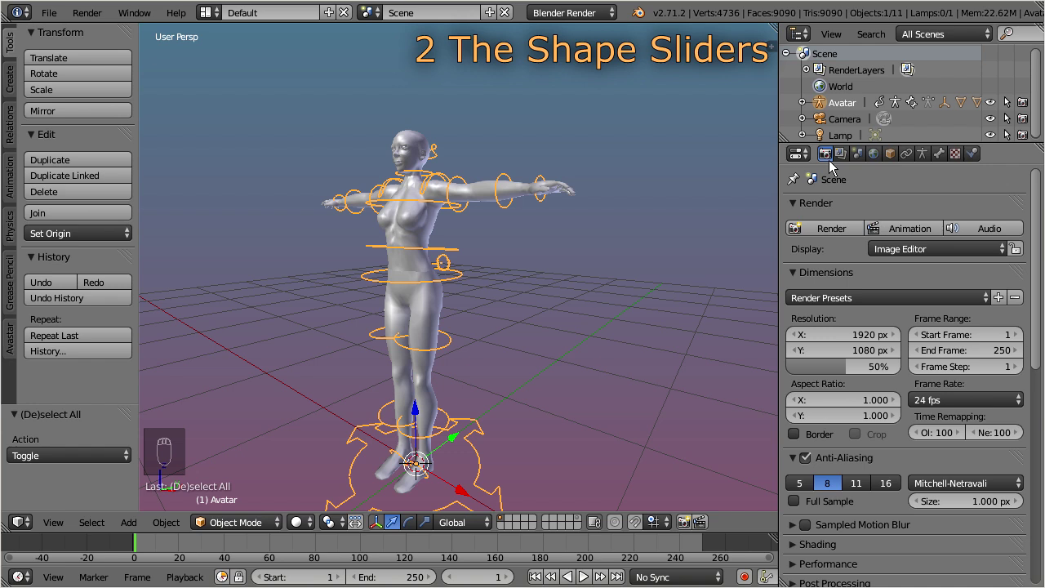
- Show the avatar's Object properties and scroll down to the Avatar Shape Body sliders
{"action": "left_click", "coordinate": [891, 154]}
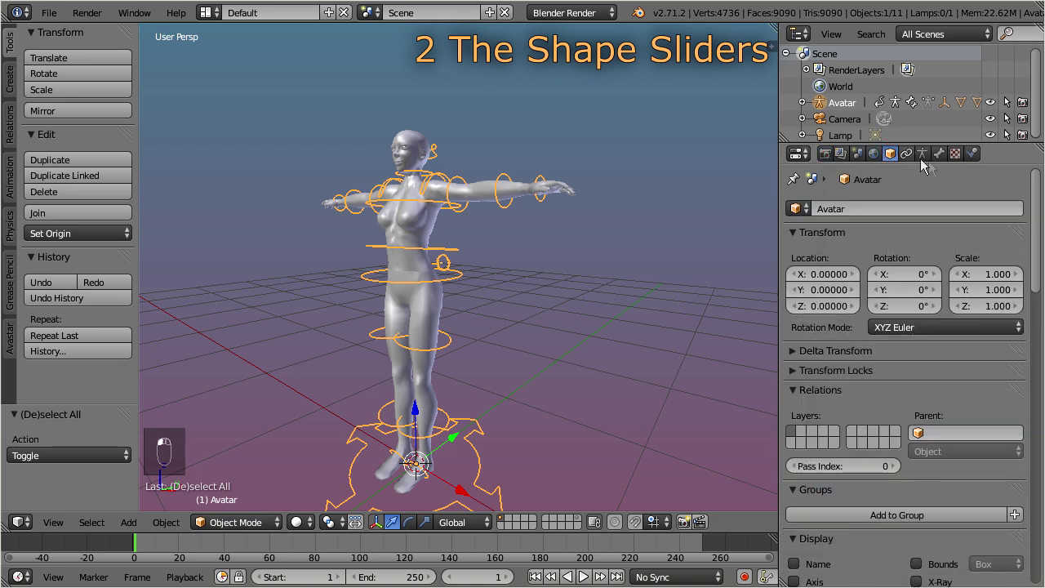
{"action": "left_click_drag", "start_coordinate": [1034, 184], "coordinate": [1026, 376]}
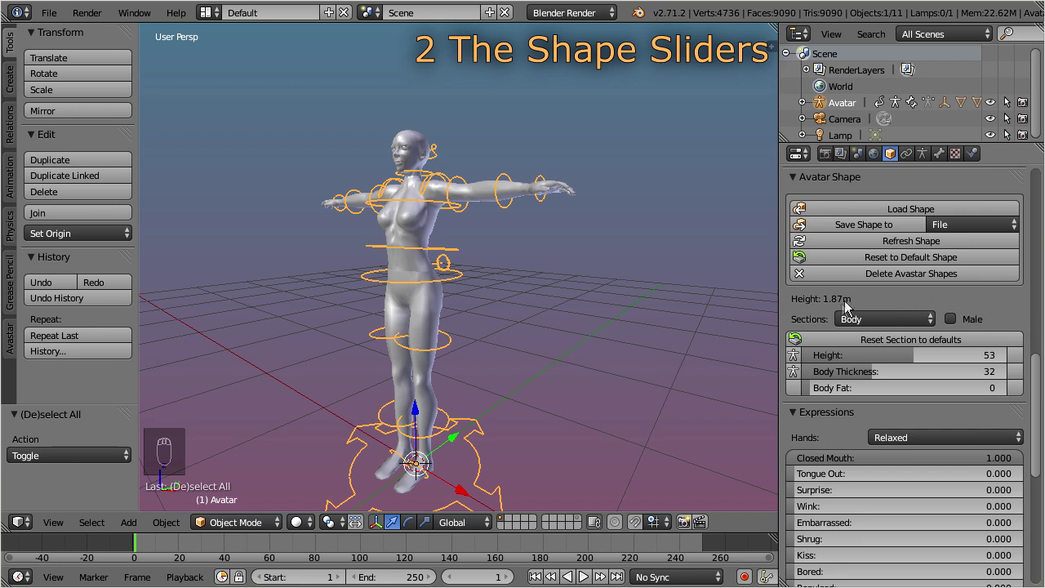
{"action": "left_click", "coordinate": [927, 319]}
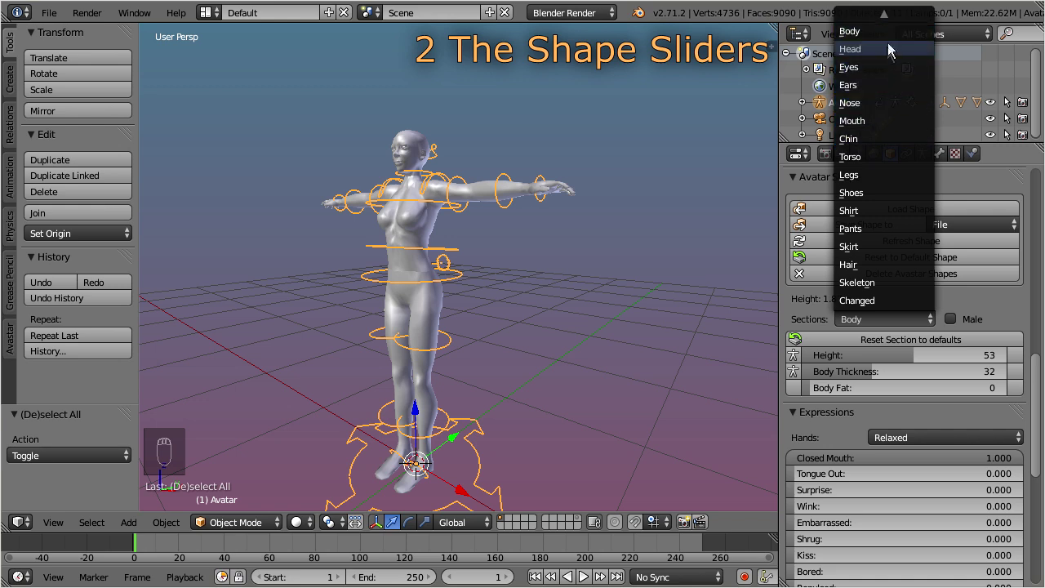
{"action": "left_click", "coordinate": [873, 87]}
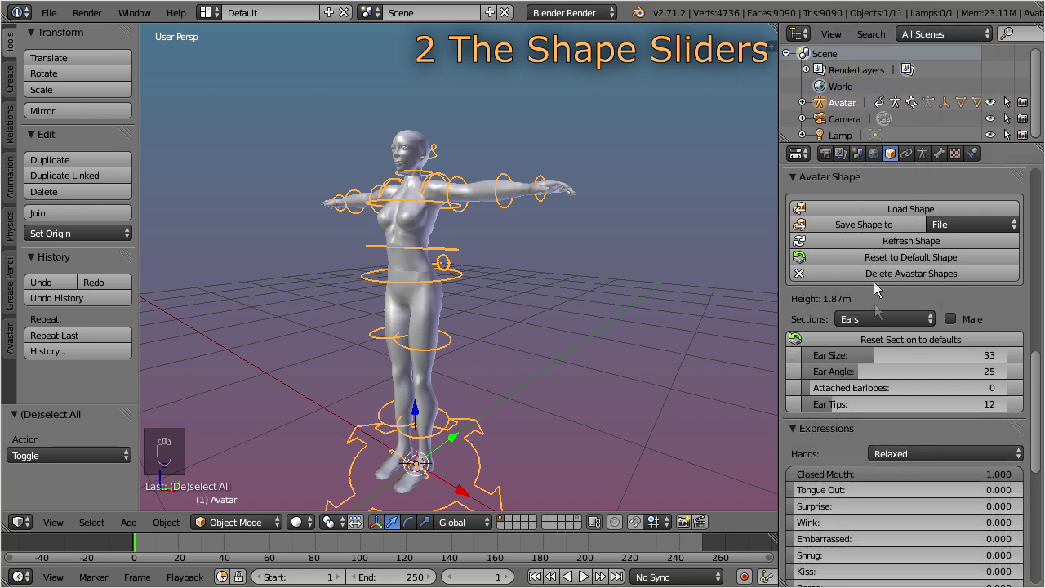
{"action": "left_click", "coordinate": [878, 321]}
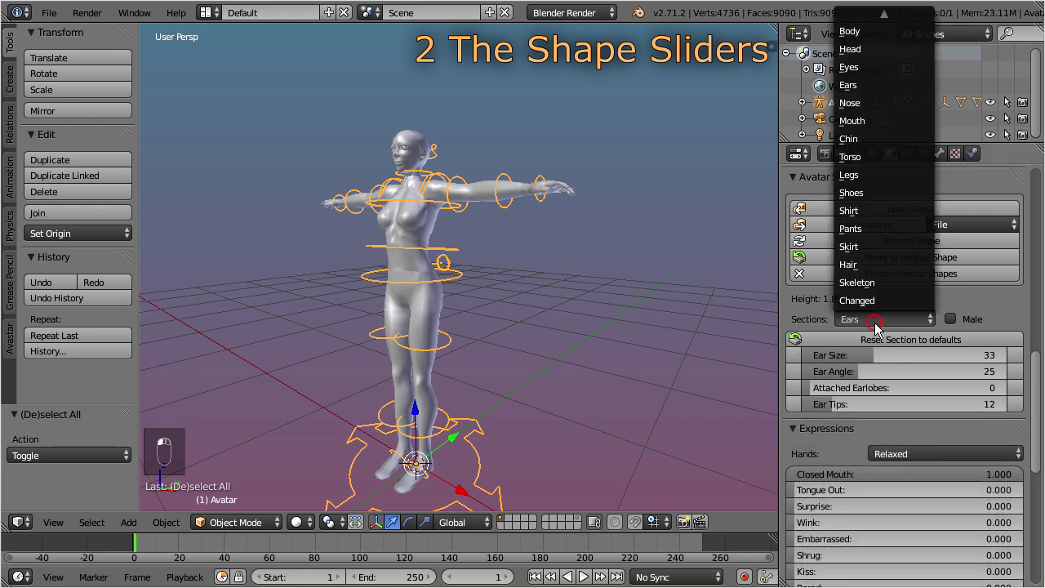
{"action": "left_click", "coordinate": [861, 104]}
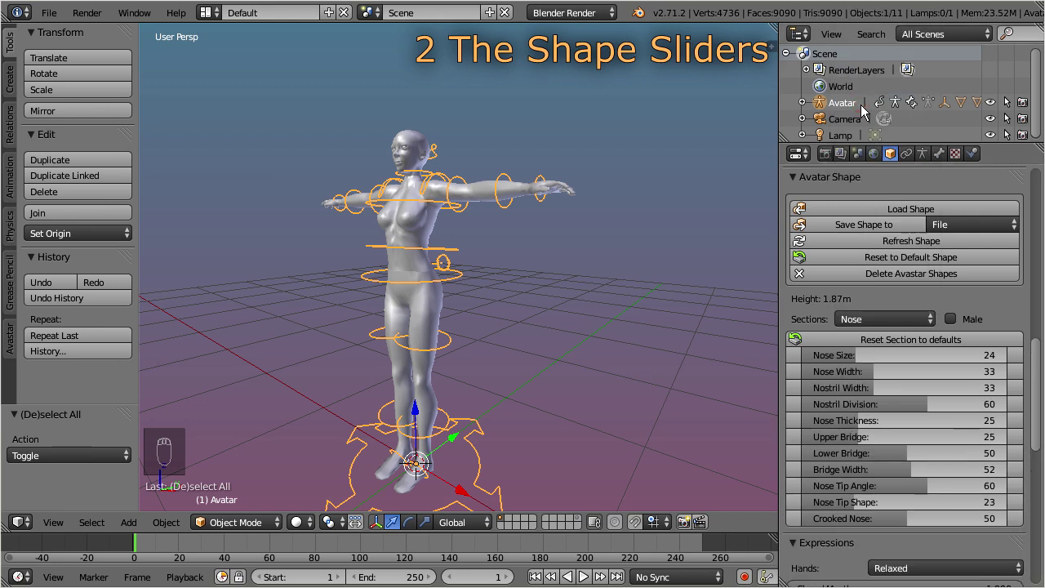
{"action": "left_click", "coordinate": [876, 317]}
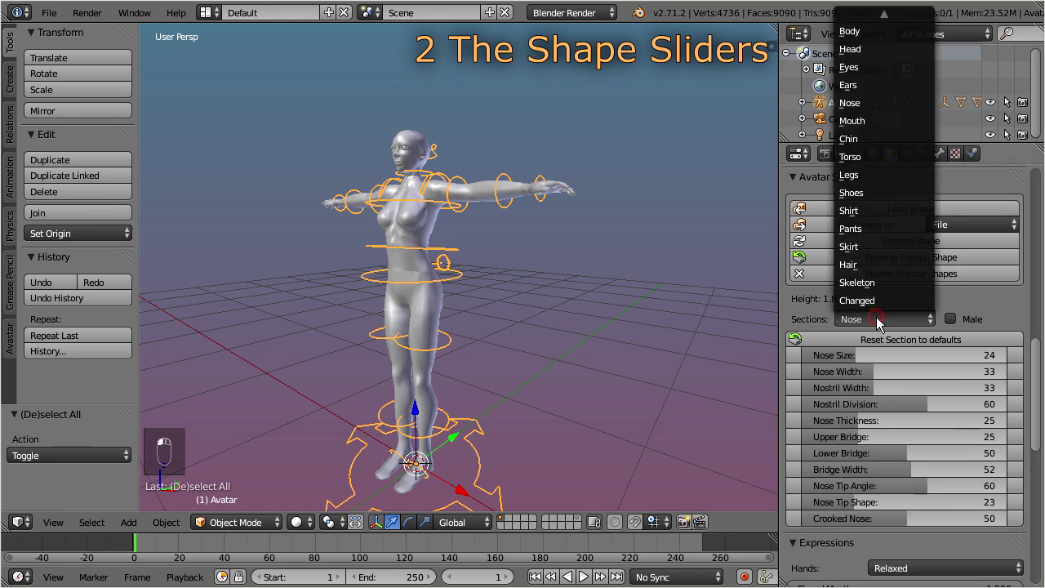
{"action": "left_click", "coordinate": [876, 31]}
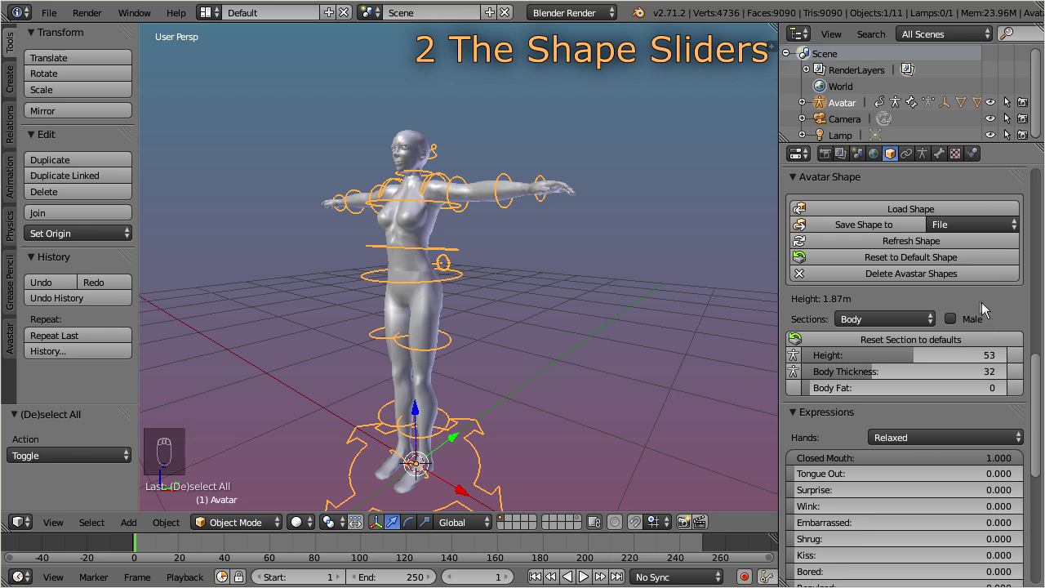
{"action": "left_click", "coordinate": [949, 318]}
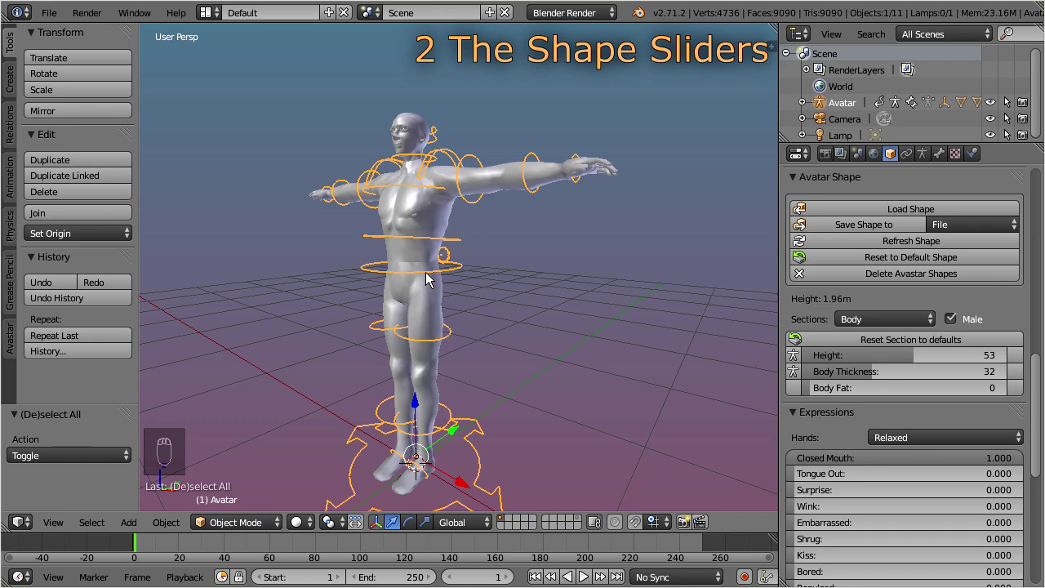
{"action": "mouse_move", "coordinate": [427, 273]}
{"action": "middle_mouse_down"}
{"action": "mouse_move", "coordinate": [455, 306]}
{"action": "mouse_move", "coordinate": [433, 275]}
{"action": "middle_mouse_up"}
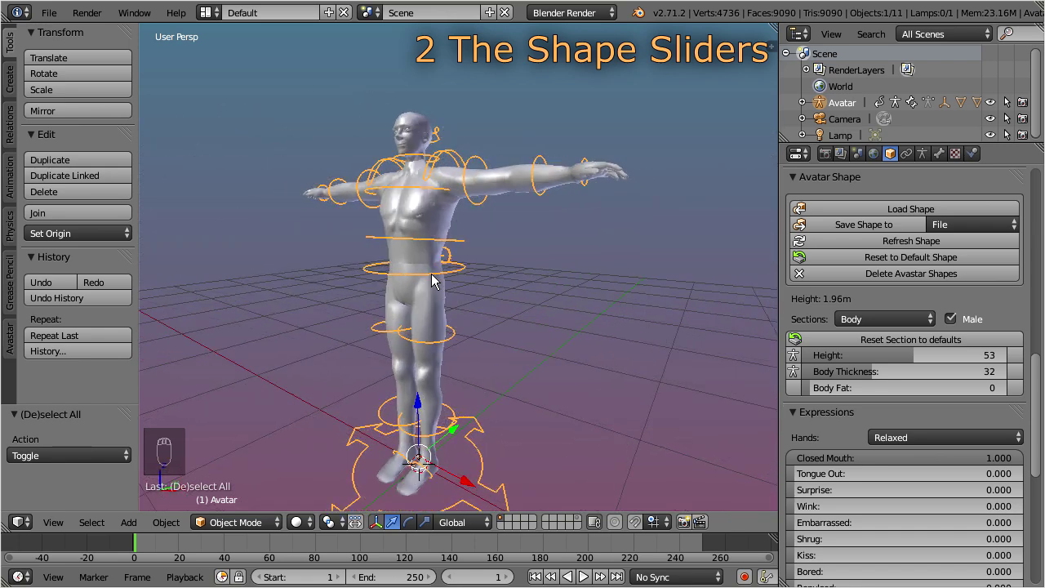
{"action": "left_click", "coordinate": [950, 318]}
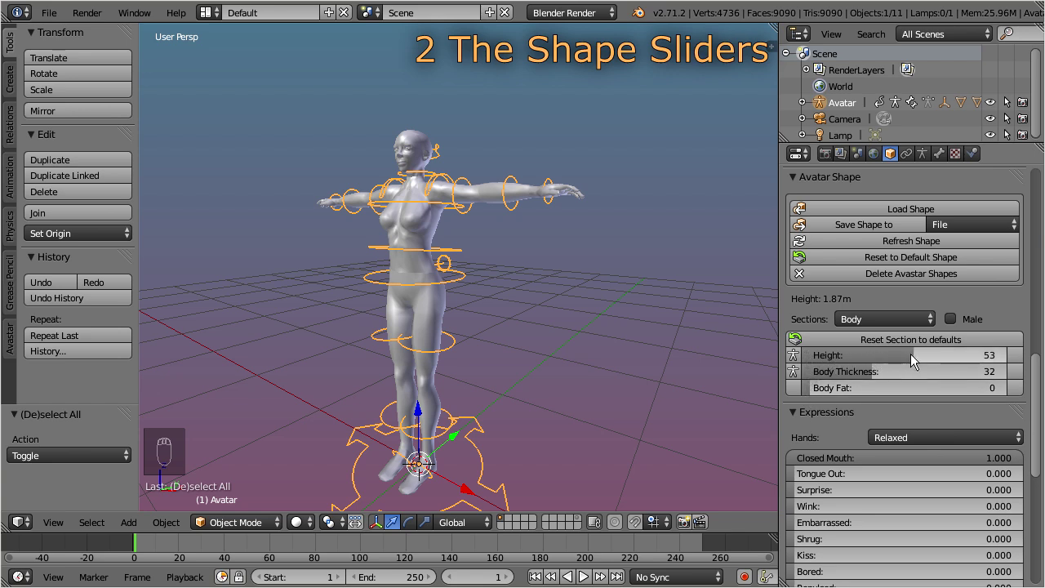
- Set Height to 0 for a 1.60m avatar and Body Thickness to 37
{"action": "mouse_move", "coordinate": [912, 356]}
{"action": "left_mouse_down"}
{"action": "mouse_move", "coordinate": [819, 361]}
{"action": "mouse_move", "coordinate": [964, 360]}
{"action": "mouse_move", "coordinate": [796, 363]}
{"action": "left_mouse_up"}
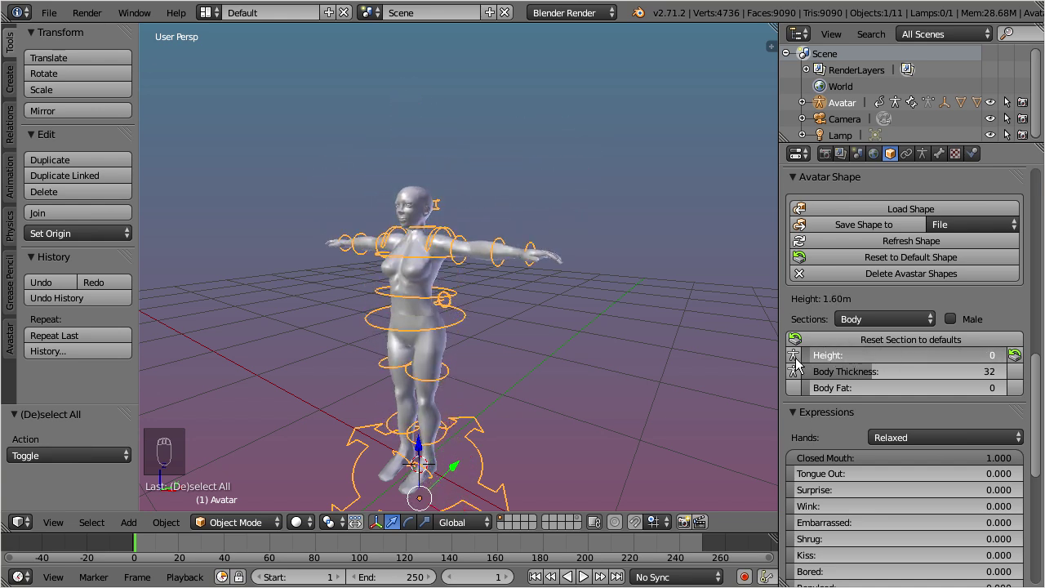
{"action": "left_click", "coordinate": [867, 372]}
{"action": "mouse_move", "coordinate": [867, 372]}
{"action": "left_mouse_down"}
{"action": "mouse_move", "coordinate": [813, 380]}
{"action": "mouse_move", "coordinate": [882, 372]}
{"action": "mouse_move", "coordinate": [837, 389]}
{"action": "mouse_move", "coordinate": [908, 393]}
{"action": "left_mouse_up"}
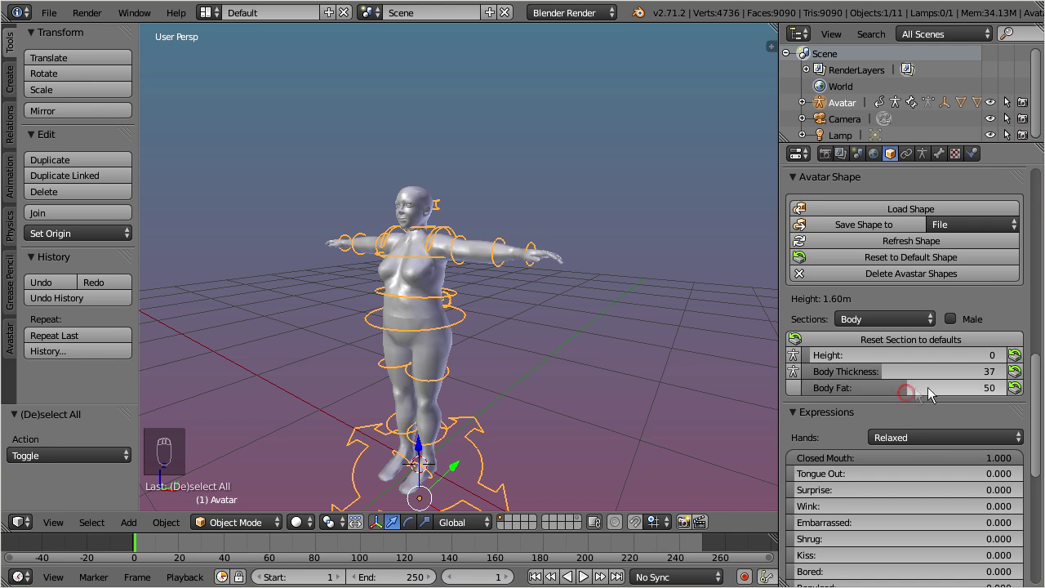
{"action": "left_click", "coordinate": [1015, 356]}
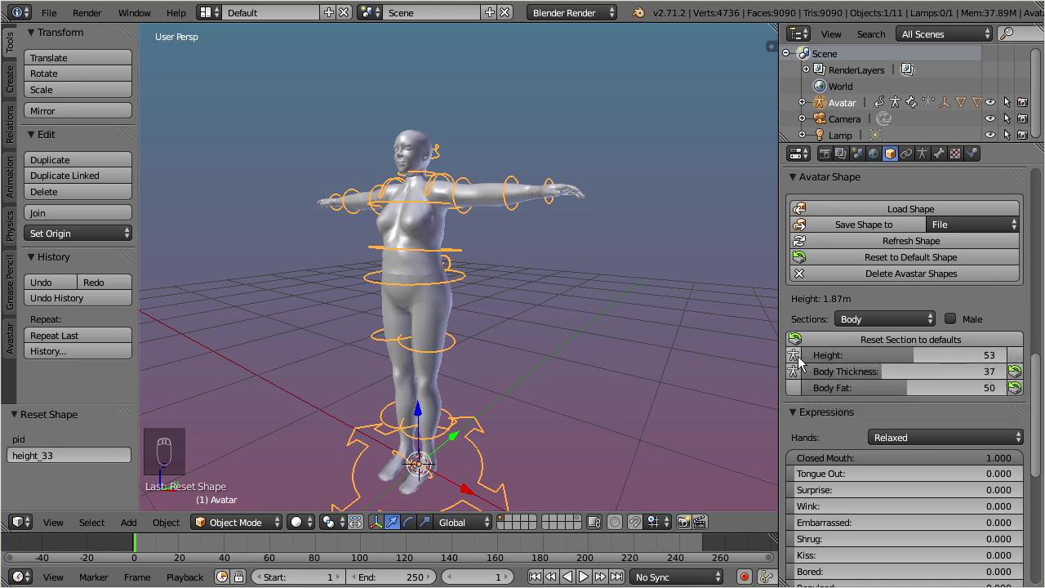
{"action": "mouse_move", "coordinate": [800, 361]}
{"action": "mouse_move", "coordinate": [798, 398]}
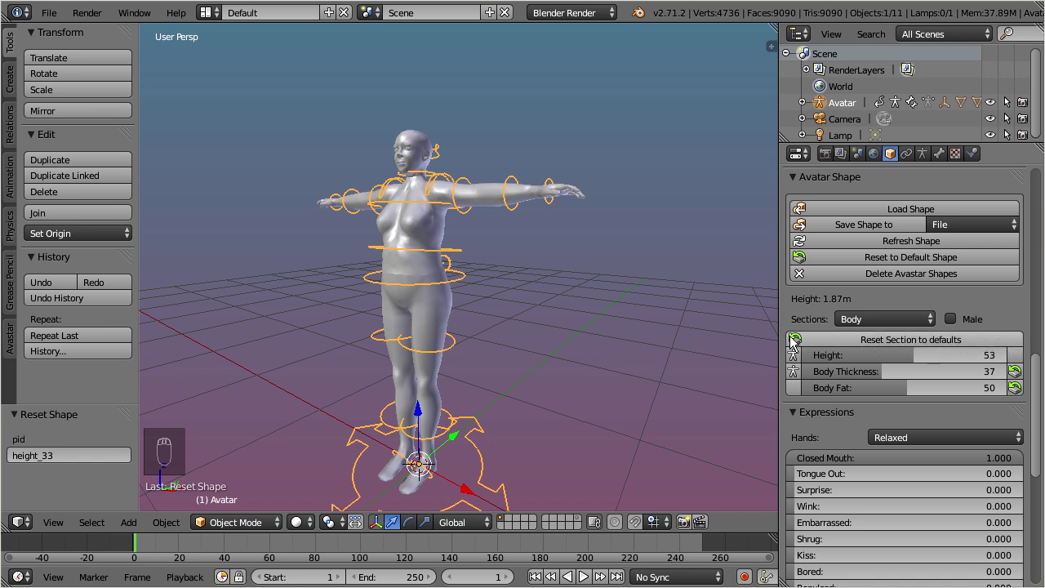
- Reset the Body section, then the whole avatar, to the default shape
{"action": "left_click", "coordinate": [831, 338]}
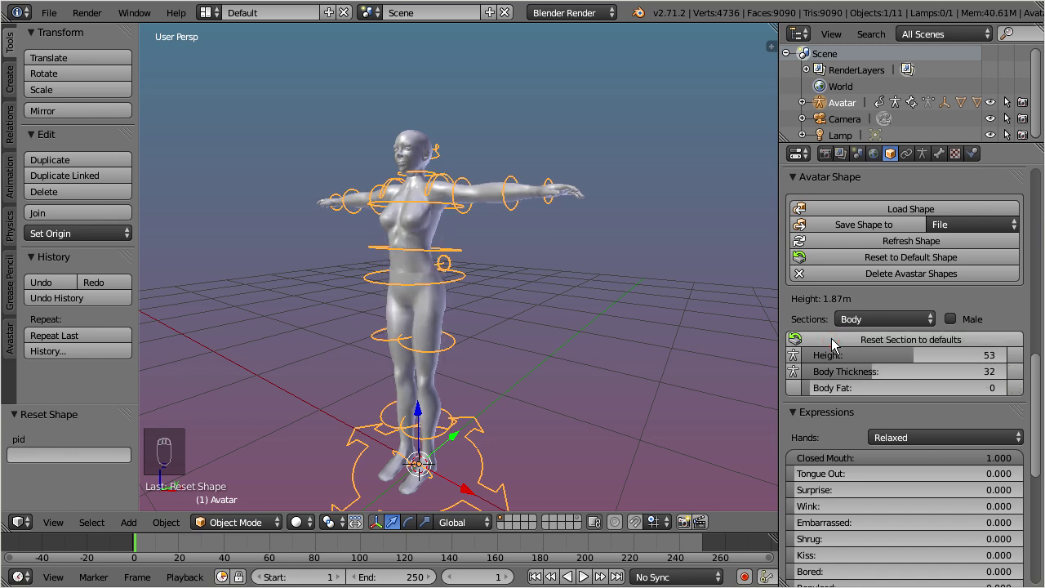
{"action": "left_click", "coordinate": [837, 256]}
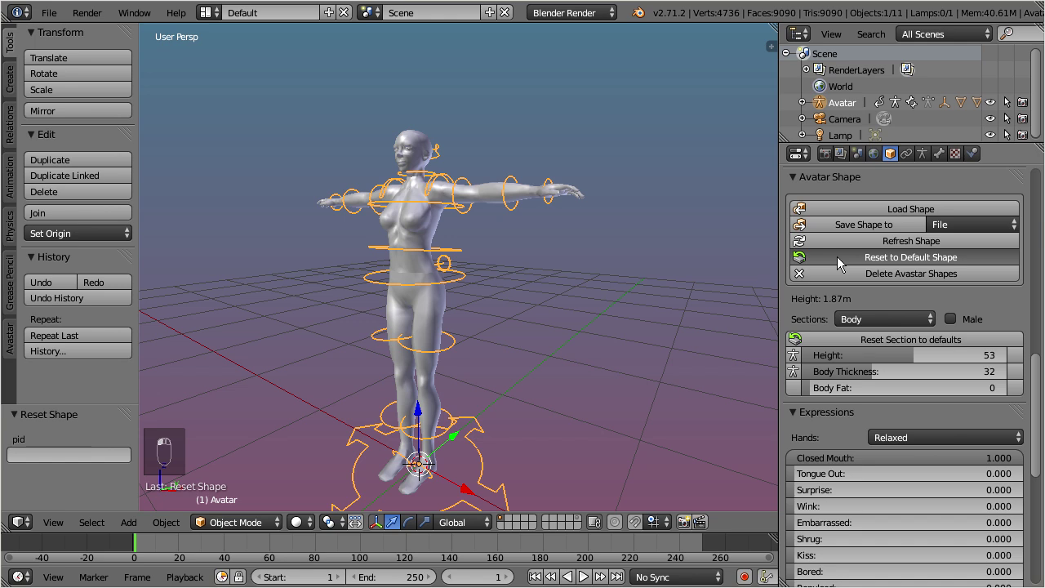
{"action": "left_click", "coordinate": [838, 257]}
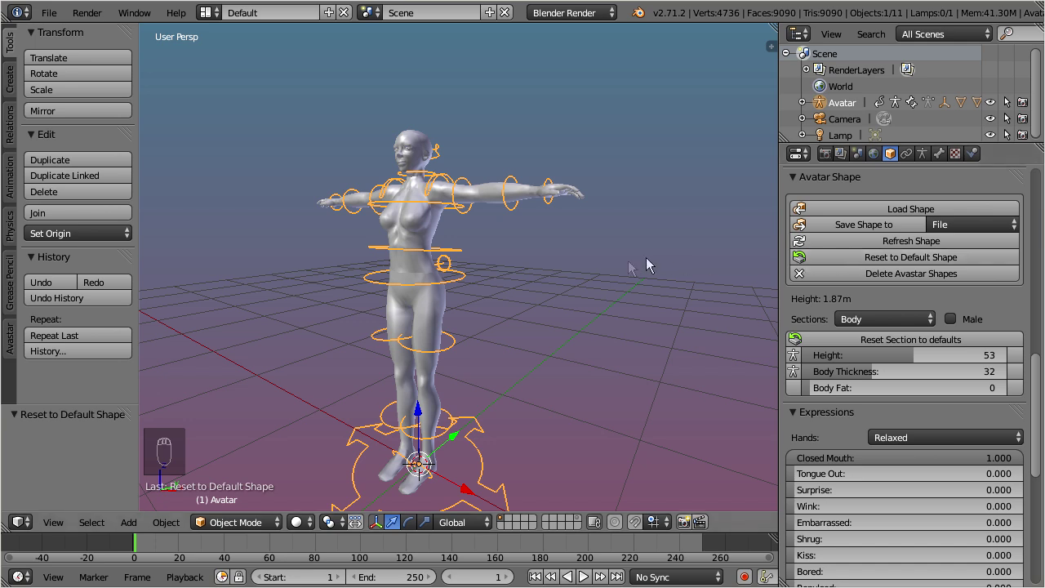
- Undo back to a 1.60m body with Height 0, Body Thickness 37 and Body Fat 0
{"action": "key", "text": "ctrl+z"}
{"action": "key", "text": "ctrl+z"}
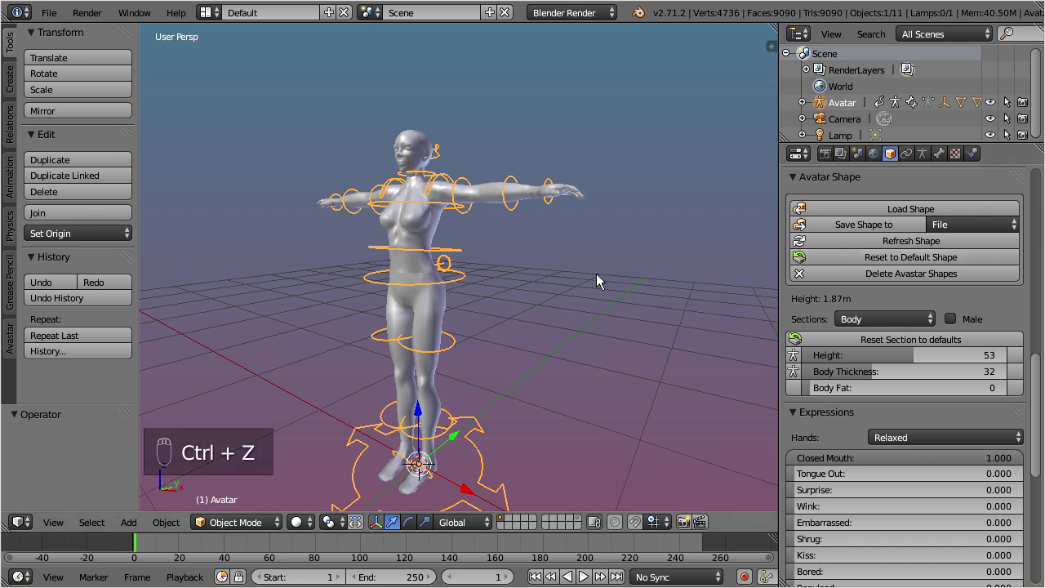
{"action": "key", "text": "ctrl+z"}
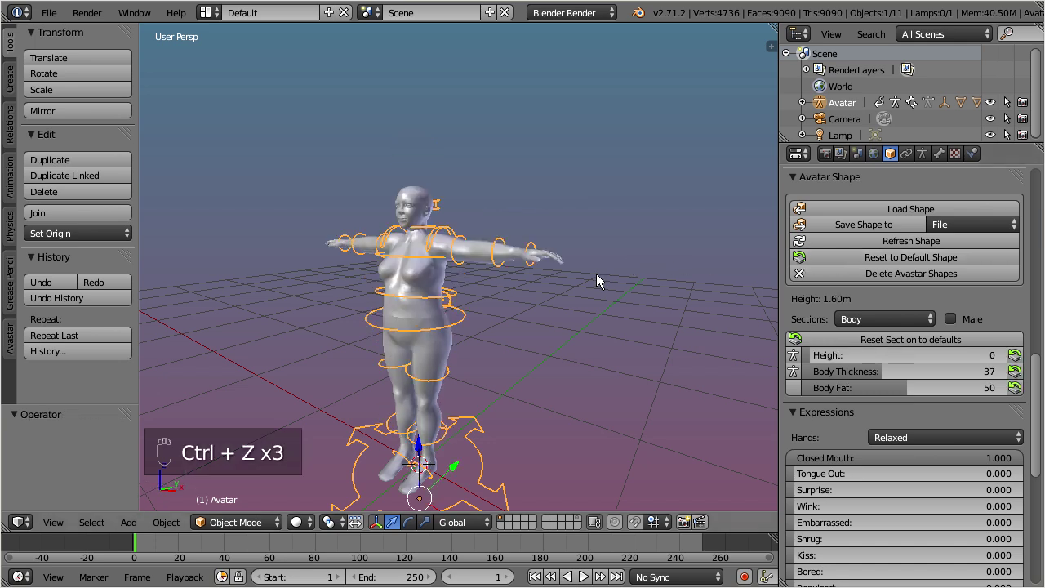
{"action": "key", "text": "ctrl+z"}
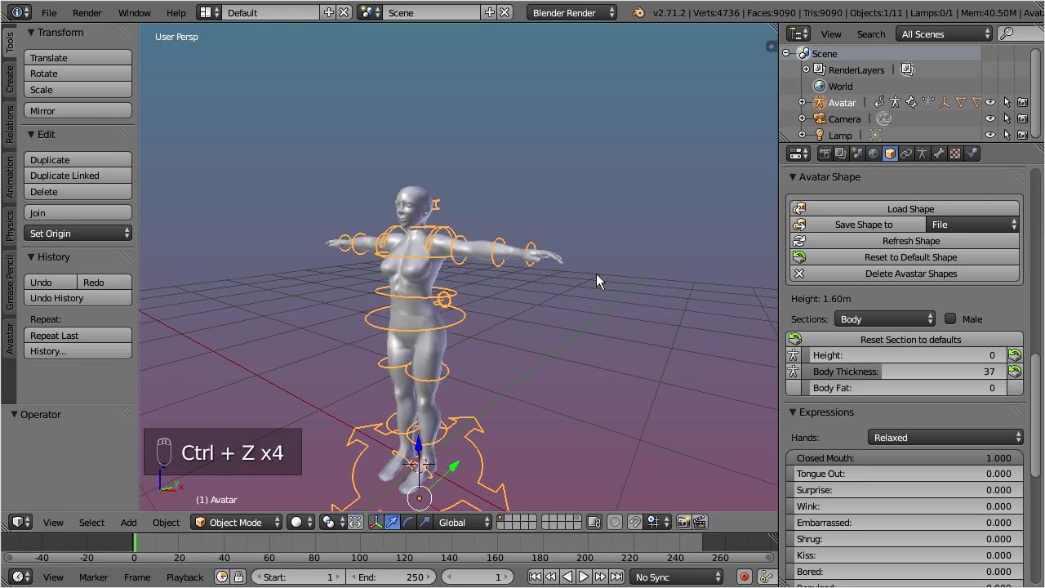
- Frame the avatar's head and enlarge it with the Head section's Head Size slider
{"action": "left_click", "coordinate": [904, 316]}
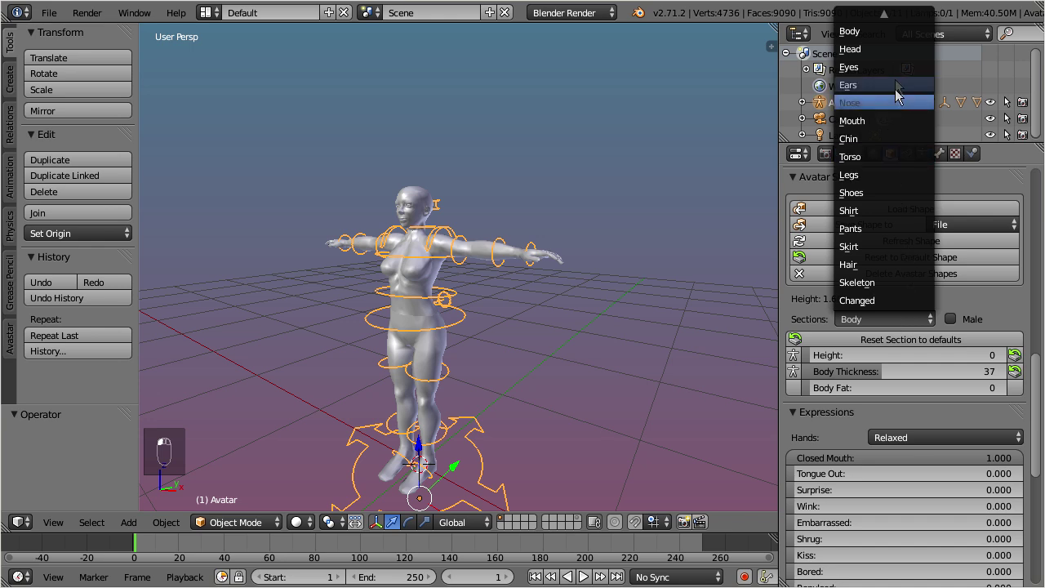
{"action": "left_click", "coordinate": [893, 51]}
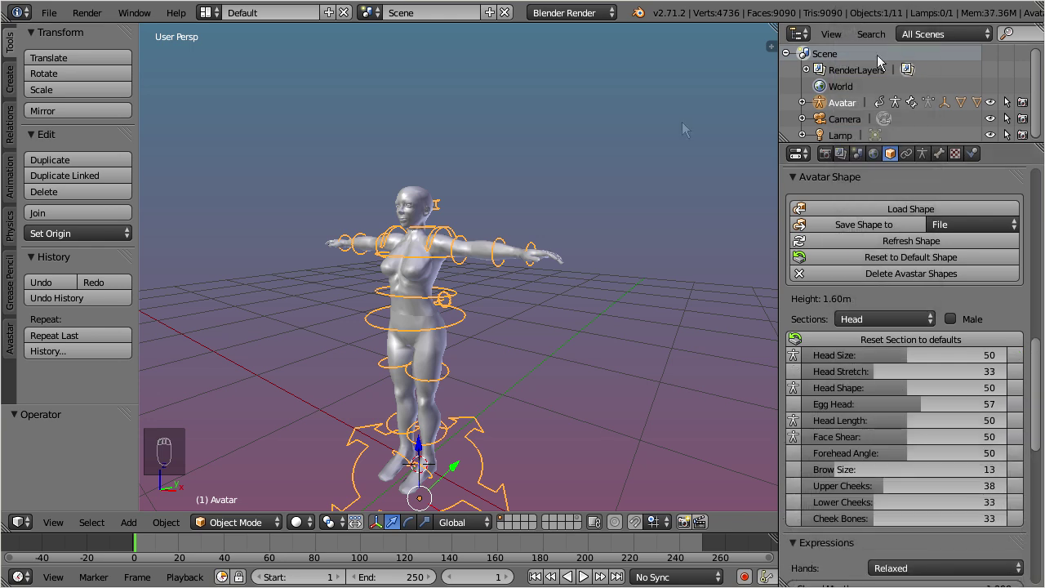
{"action": "right_click", "coordinate": [410, 197]}
{"action": "key", "text": "KP_Decimal"}
{"action": "scroll", "coordinate": [442, 294], "scroll_direction": "up", "scroll_amount": 3}
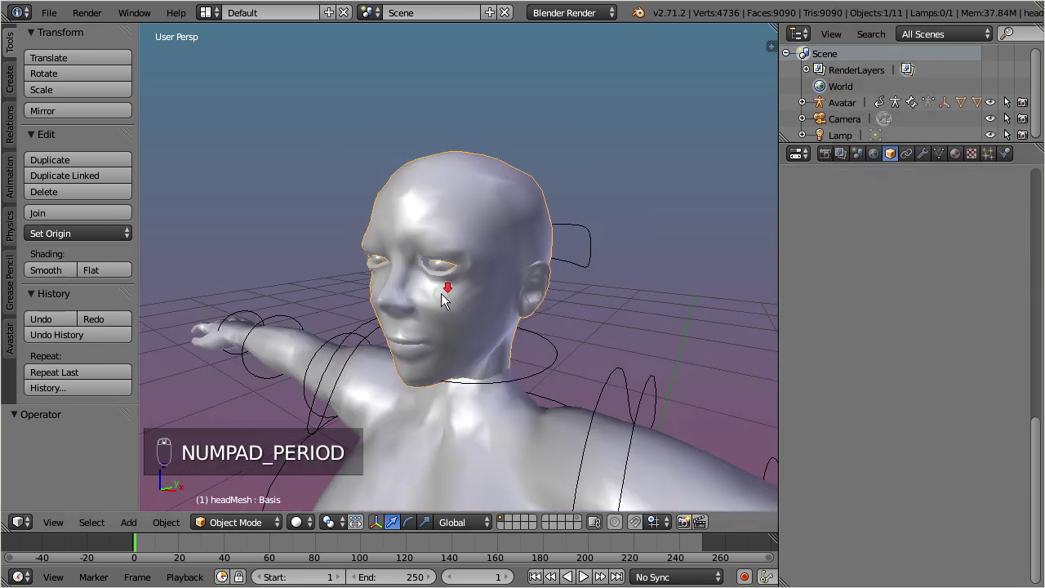
{"action": "middle_click_drag", "start_coordinate": [442, 294], "coordinate": [615, 254]}
{"action": "right_click", "coordinate": [534, 204]}
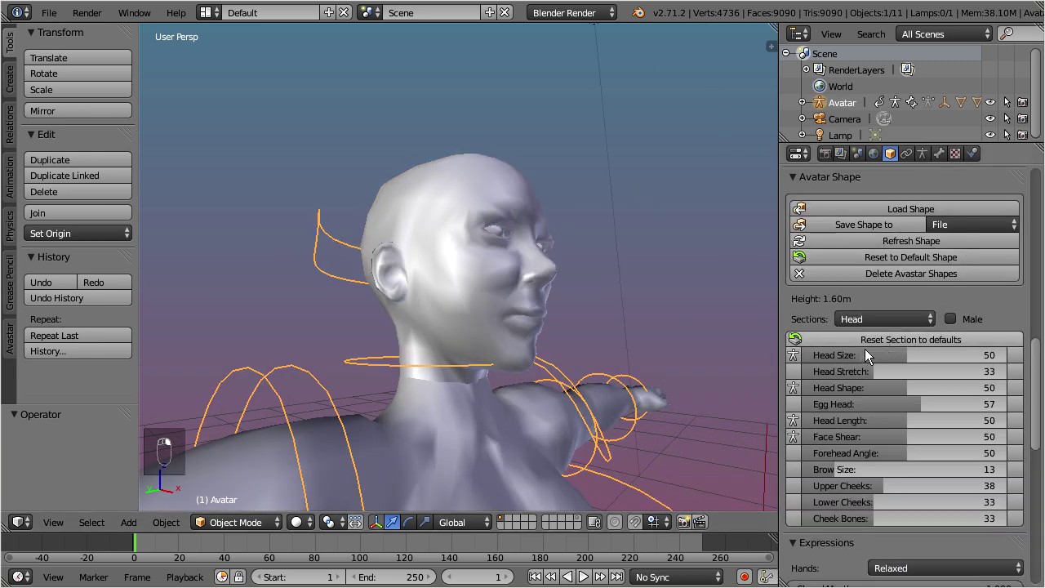
{"action": "left_click_drag", "start_coordinate": [907, 356], "coordinate": [976, 366]}
- Make the ears pointed, tilted and larger: Ear Tips 83, Ear Angle 51, Ear Size 62
{"action": "left_click", "coordinate": [886, 318]}
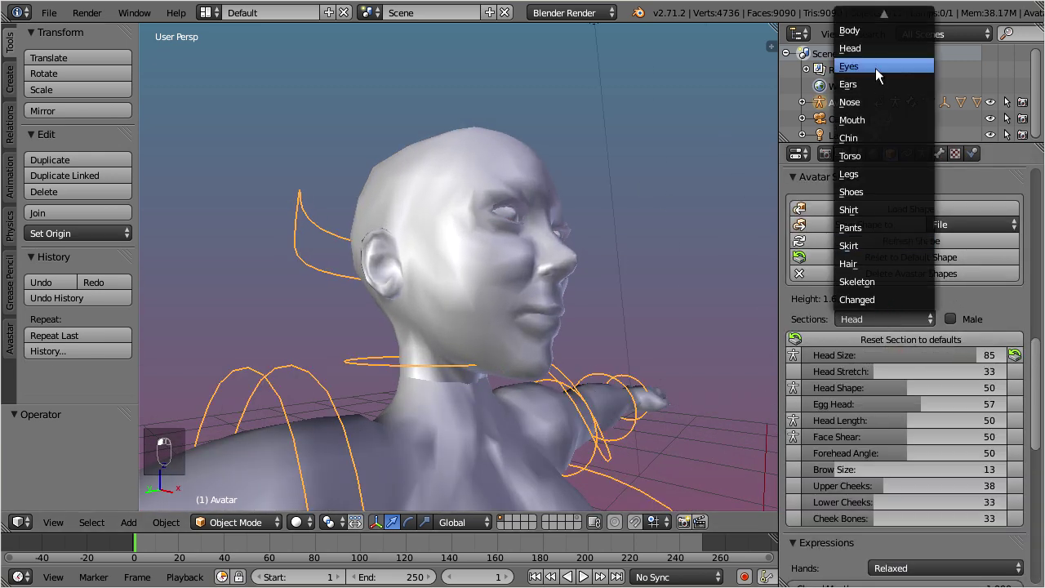
{"action": "left_click", "coordinate": [871, 67]}
{"action": "left_click_drag", "start_coordinate": [829, 404], "coordinate": [830, 404]}
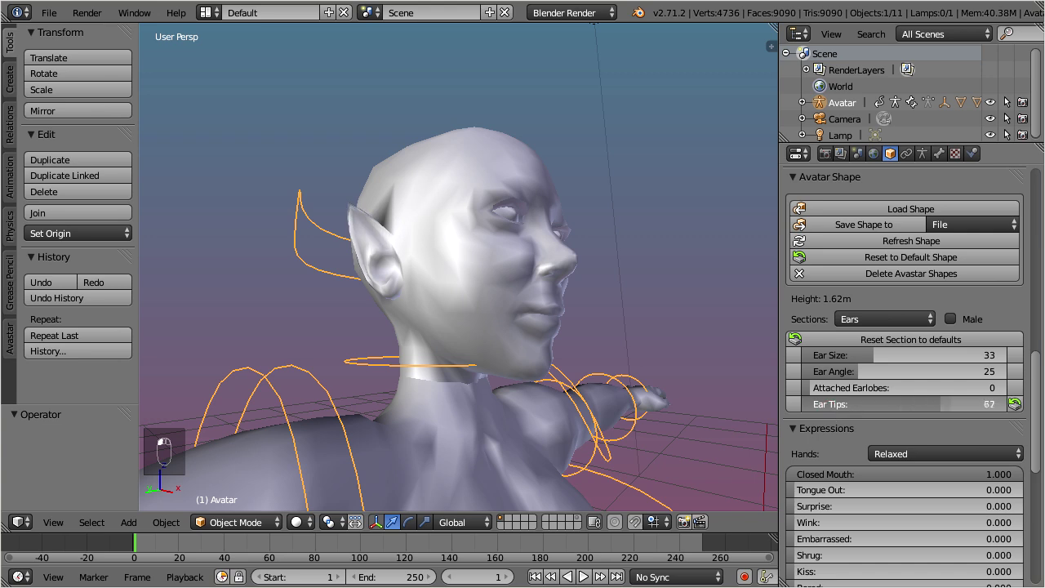
{"action": "middle_click_drag", "start_coordinate": [456, 264], "coordinate": [572, 269]}
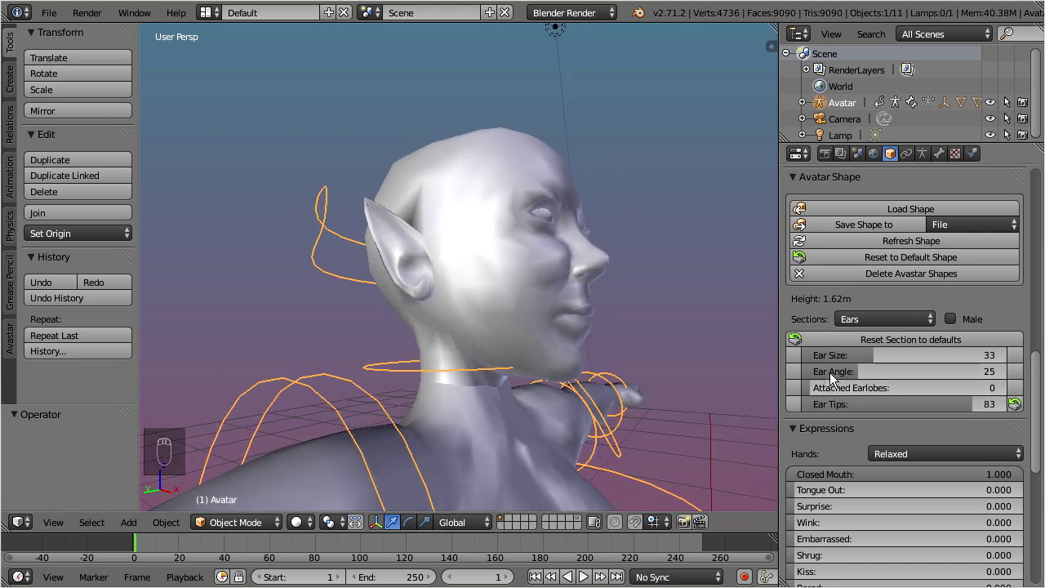
{"action": "left_click_drag", "start_coordinate": [840, 371], "coordinate": [947, 356]}
- Lengthen, crook and widen the nose: Nose Size 98, Crooked Nose 67, Nose Width 59
{"action": "left_click", "coordinate": [884, 318]}
{"action": "left_click", "coordinate": [870, 102]}
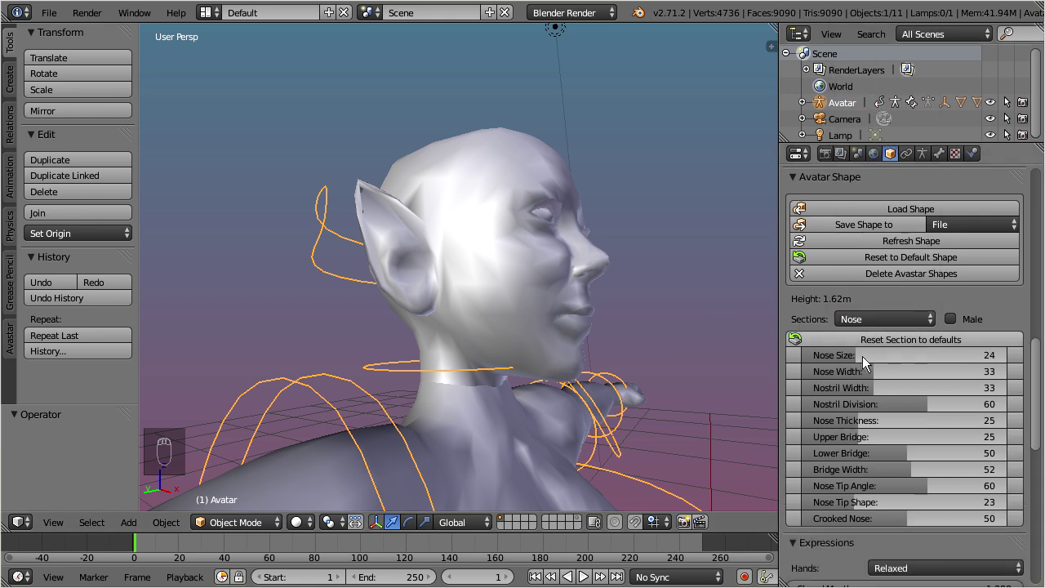
{"action": "left_click_drag", "start_coordinate": [861, 357], "coordinate": [1001, 358]}
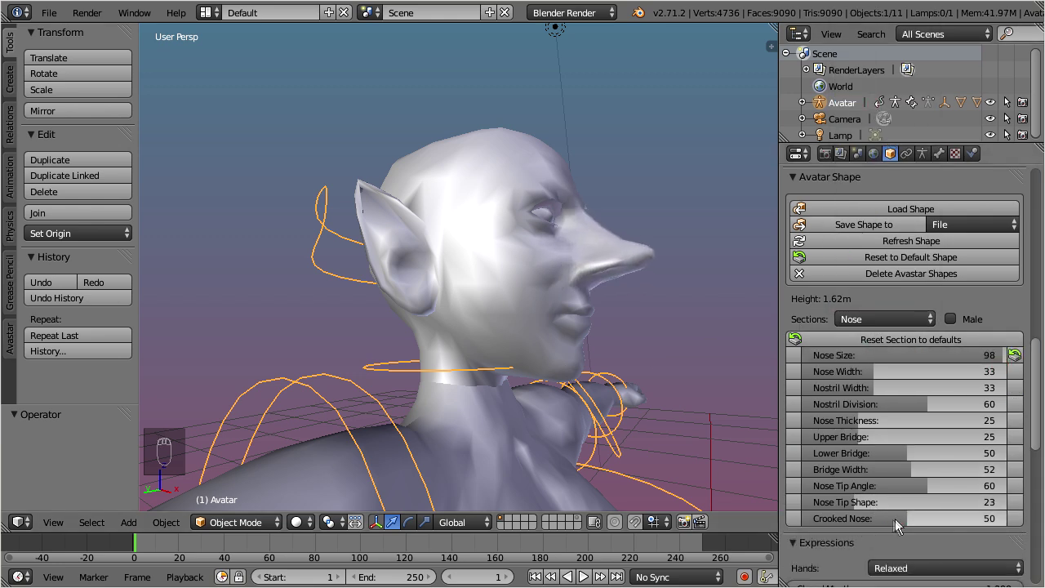
{"action": "left_click_drag", "start_coordinate": [896, 519], "coordinate": [939, 518]}
{"action": "left_click_drag", "start_coordinate": [865, 372], "coordinate": [925, 371]}
{"action": "middle_click_drag", "start_coordinate": [588, 314], "coordinate": [523, 405]}
- Bulk up the torso: Torso Muscles 78, bigger breasts, Arm Length 1, wider love handles, Belly Size 50
{"action": "left_click", "coordinate": [865, 318]}
{"action": "left_click", "coordinate": [910, 156]}
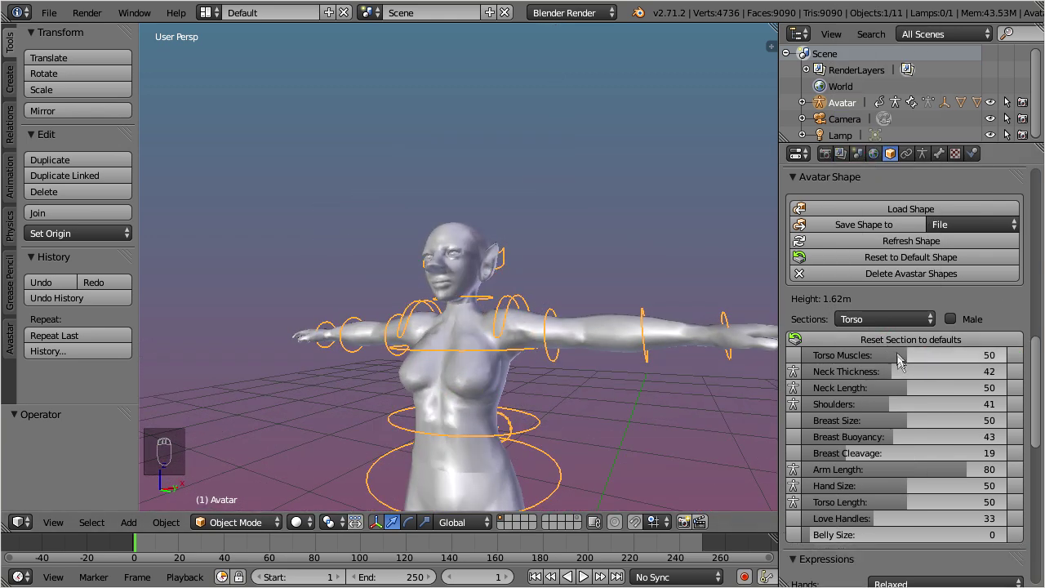
{"action": "left_click_drag", "start_coordinate": [897, 355], "coordinate": [952, 361]}
{"action": "left_click_drag", "start_coordinate": [894, 415], "coordinate": [966, 421]}
{"action": "left_click_drag", "start_coordinate": [894, 437], "coordinate": [881, 466]}
{"action": "left_click_drag", "start_coordinate": [957, 469], "coordinate": [805, 470]}
{"action": "middle_click_drag", "start_coordinate": [549, 395], "coordinate": [486, 390]}
{"action": "scroll", "coordinate": [548, 427], "scroll_direction": "down", "scroll_amount": 3}
{"action": "scroll", "coordinate": [486, 390], "scroll_direction": "up", "scroll_amount": 2}
{"action": "left_click_drag", "start_coordinate": [867, 518], "coordinate": [895, 524]}
{"action": "left_click_drag", "start_coordinate": [811, 534], "coordinate": [909, 542]}
{"action": "middle_click_drag", "start_coordinate": [522, 411], "coordinate": [150, 303]}
- Set the legs: Foot Size 100, Butt Size 61, Saddle Bags 30, Leg Length 0, Leg Muscles 71
{"action": "left_click", "coordinate": [884, 320]}
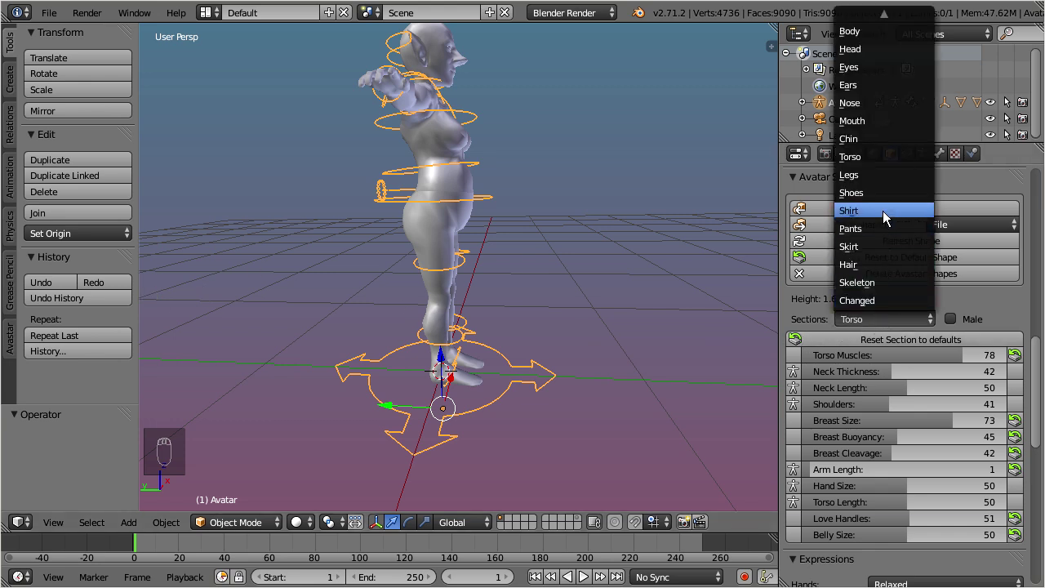
{"action": "left_click", "coordinate": [849, 175]}
{"action": "left_click_drag", "start_coordinate": [849, 470], "coordinate": [1027, 472]}
{"action": "left_click_drag", "start_coordinate": [854, 421], "coordinate": [916, 426]}
{"action": "left_click_drag", "start_coordinate": [817, 432], "coordinate": [875, 433]}
{"action": "middle_click_drag", "start_coordinate": [496, 234], "coordinate": [588, 270]}
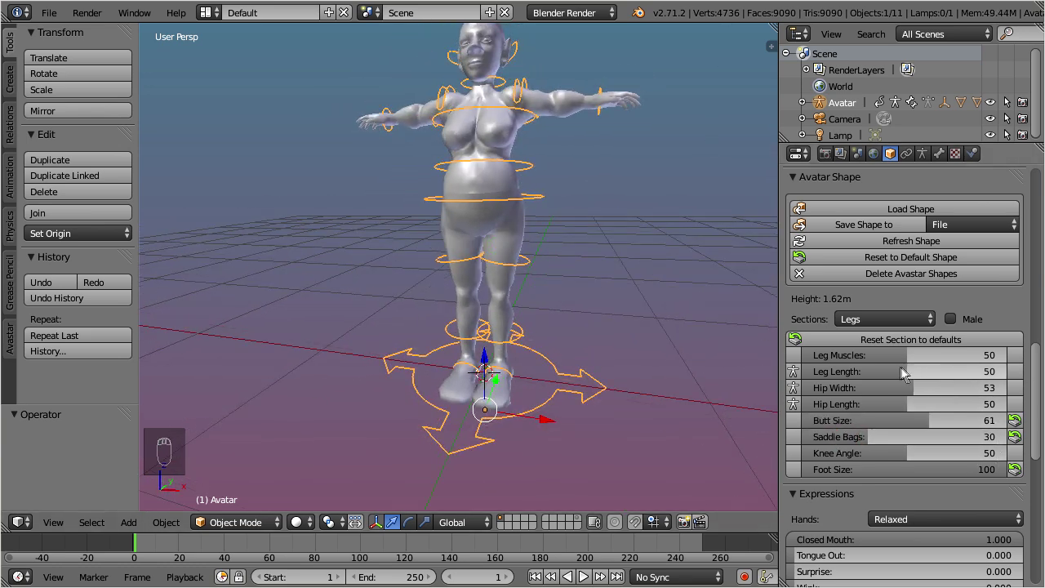
{"action": "left_click_drag", "start_coordinate": [902, 374], "coordinate": [942, 357]}
{"action": "middle_click_drag", "start_coordinate": [597, 325], "coordinate": [543, 341]}
- Frame the avatar's head and narrow the nose to Nose Width 13, then view the whole figure
{"action": "left_click", "coordinate": [884, 319]}
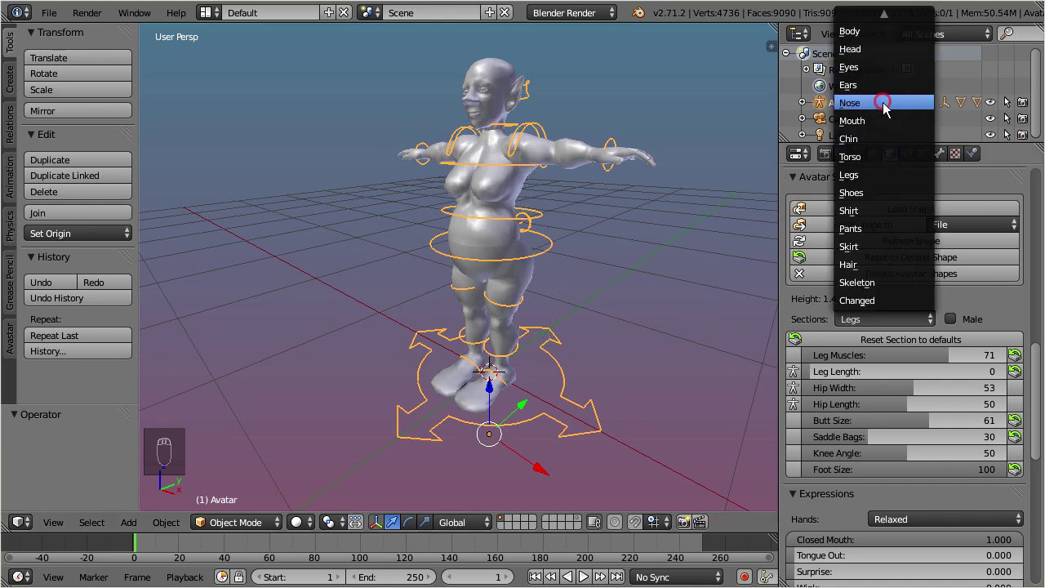
{"action": "left_click", "coordinate": [883, 102]}
{"action": "left_click_drag", "start_coordinate": [949, 370], "coordinate": [894, 367]}
{"action": "right_click", "coordinate": [494, 102]}
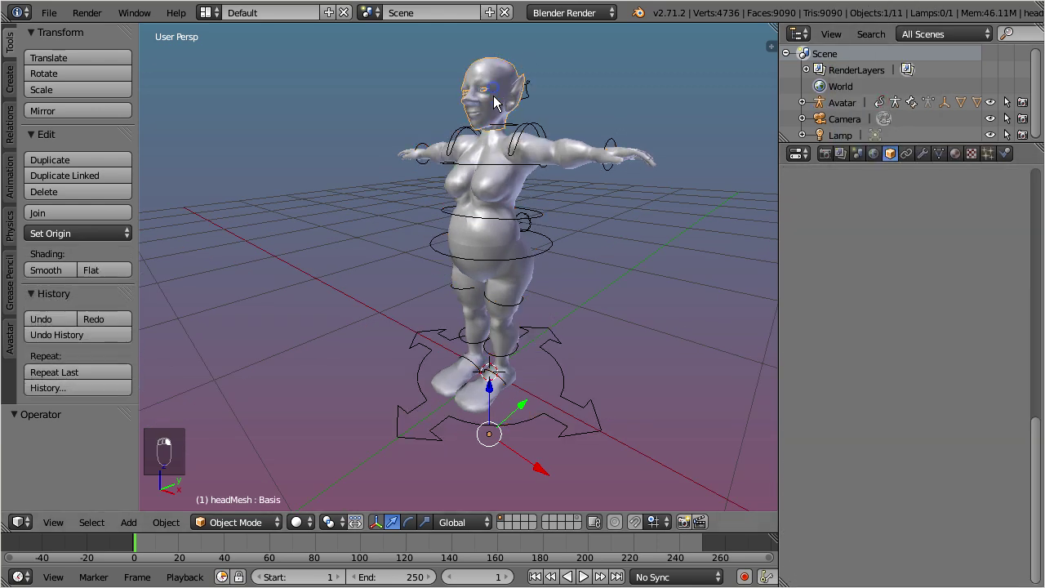
{"action": "key", "text": "KP_Decimal"}
{"action": "right_click", "coordinate": [643, 210]}
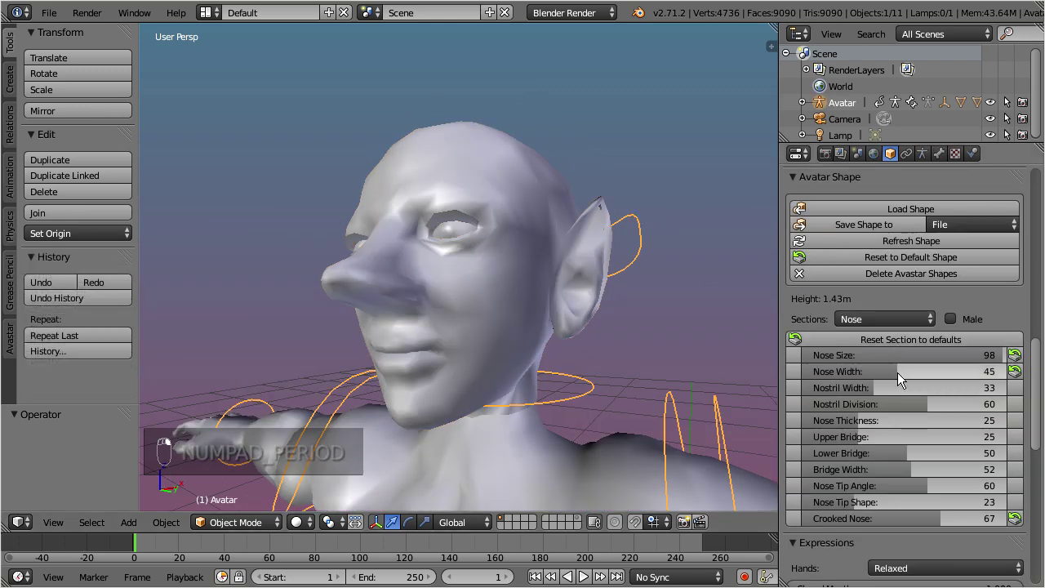
{"action": "left_click_drag", "start_coordinate": [898, 377], "coordinate": [830, 372]}
{"action": "middle_click_drag", "start_coordinate": [445, 351], "coordinate": [368, 352]}
{"action": "scroll", "coordinate": [497, 335], "scroll_direction": "down", "scroll_amount": 3}
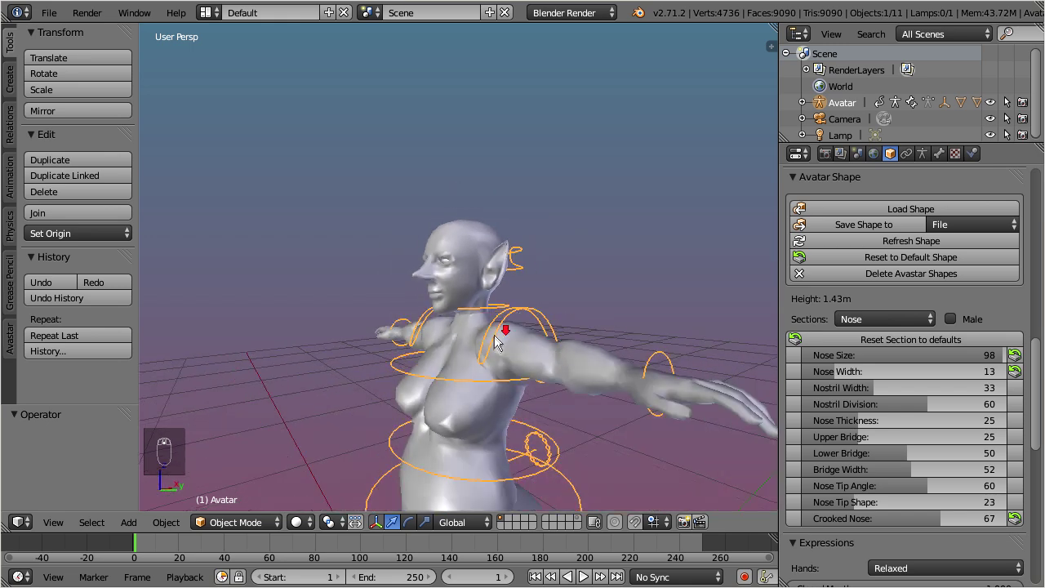
{"action": "scroll", "coordinate": [494, 343], "scroll_direction": "down", "scroll_amount": 4}
{"action": "middle_click_drag", "start_coordinate": [498, 353], "coordinate": [569, 283]}
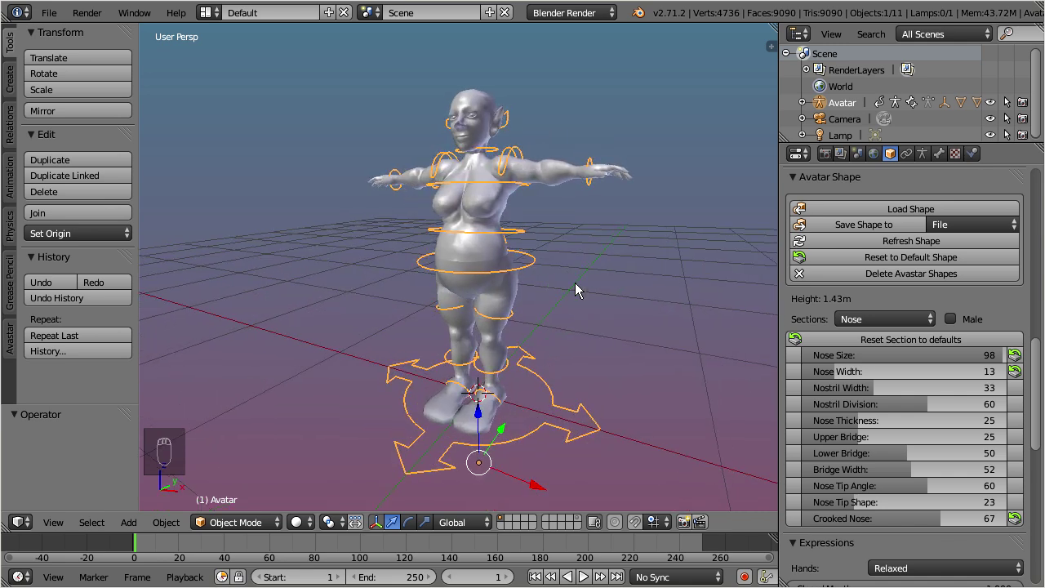
- Filter the Avatar Shape panel to list only the sliders that were changed
{"action": "left_click", "coordinate": [929, 318]}
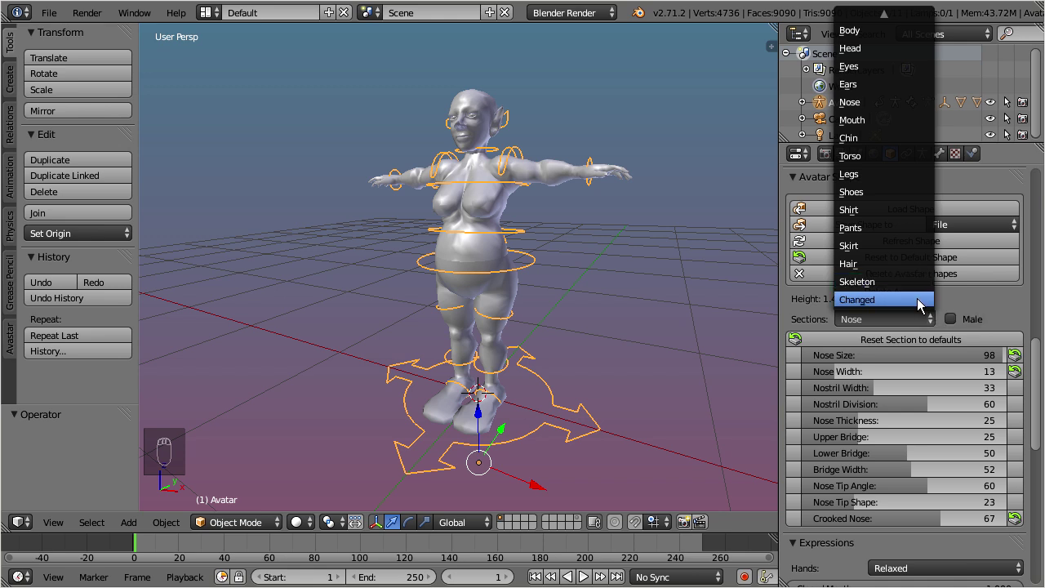
{"action": "left_click", "coordinate": [919, 304]}
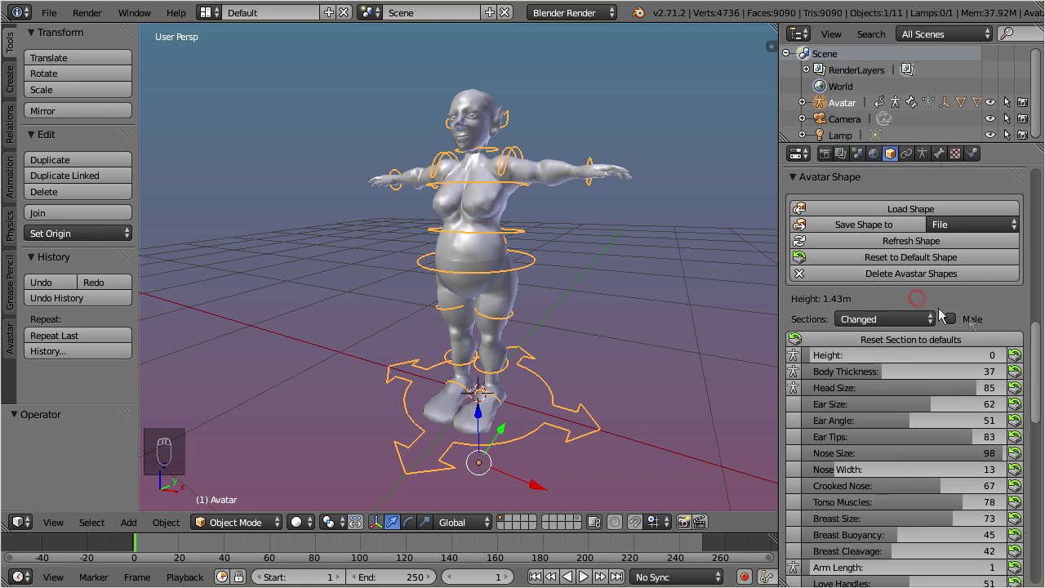
{"action": "left_click_drag", "start_coordinate": [1038, 338], "coordinate": [1039, 374]}
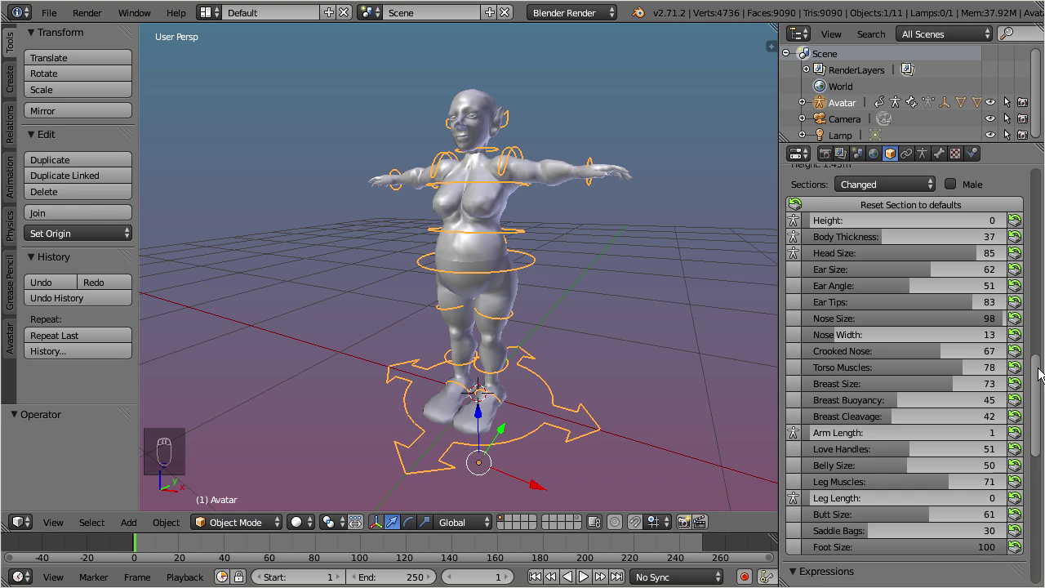
- Show the Skeleton section sliders and orbit around the avatar
{"action": "left_click", "coordinate": [929, 183]}
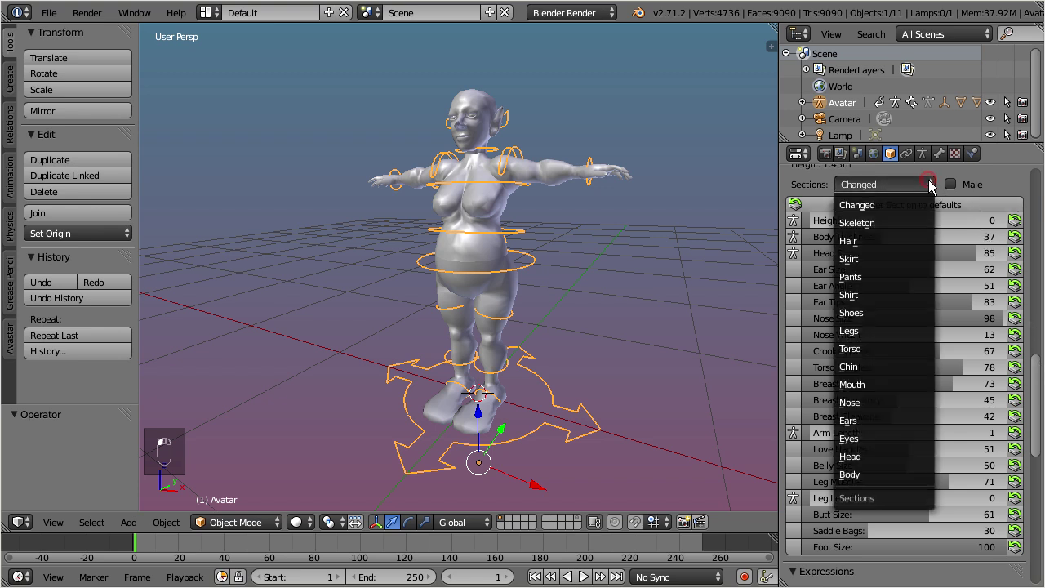
{"action": "left_click", "coordinate": [913, 225]}
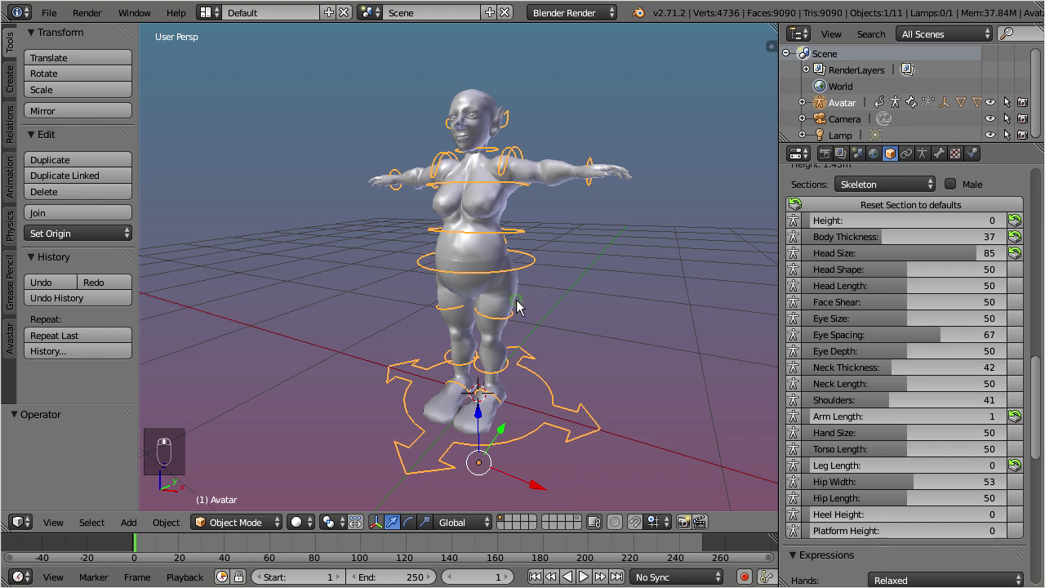
{"action": "mouse_move", "coordinate": [517, 306]}
{"action": "middle_mouse_down"}
{"action": "mouse_move", "coordinate": [588, 306]}
{"action": "mouse_move", "coordinate": [644, 341]}
{"action": "middle_mouse_up"}
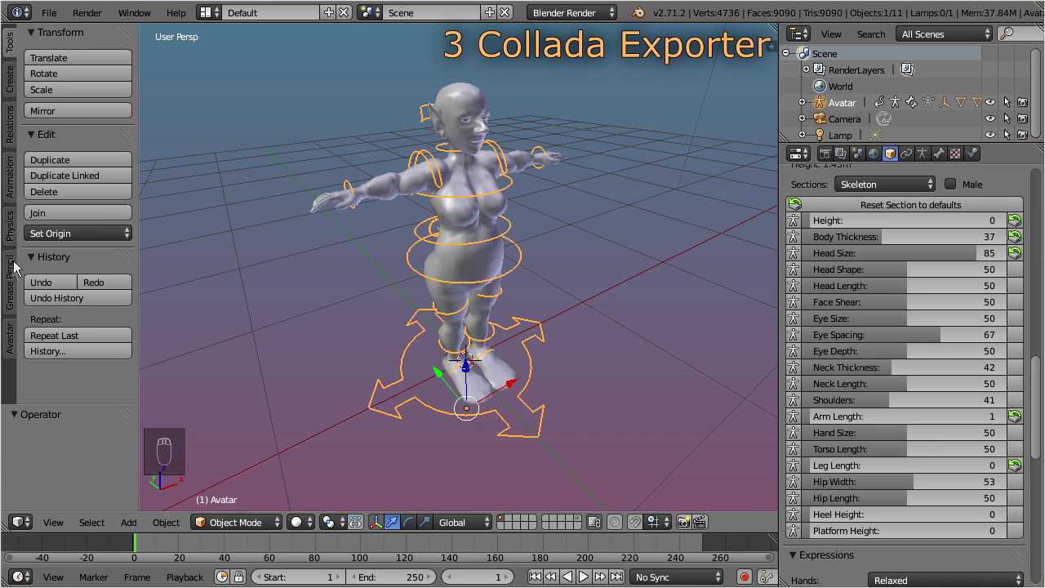
- Show the Avastar tab's Collada export panel and widen the tool shelf so its labels read fully
{"action": "left_click", "coordinate": [9, 359]}
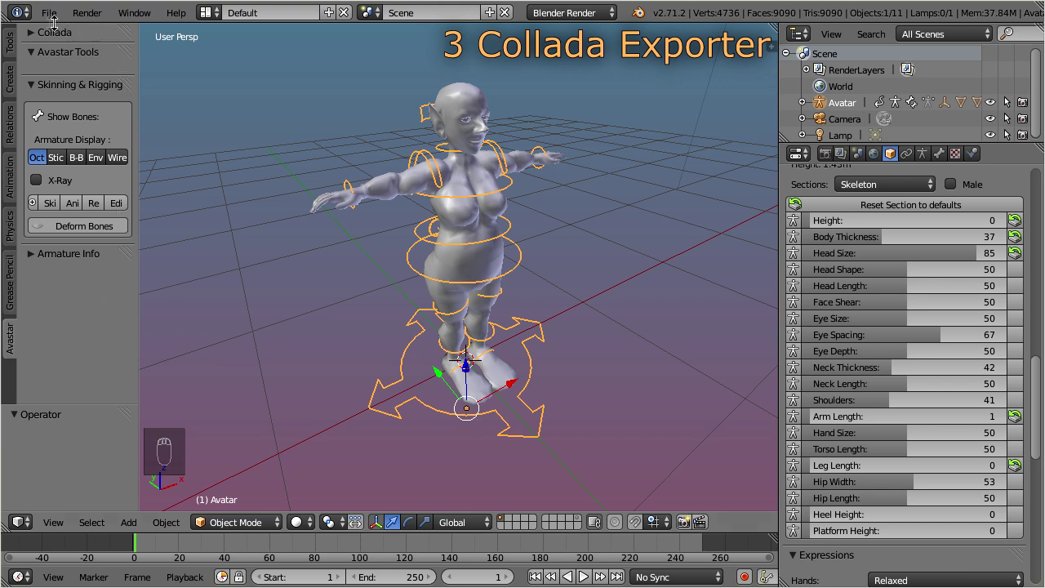
{"action": "left_click", "coordinate": [29, 32]}
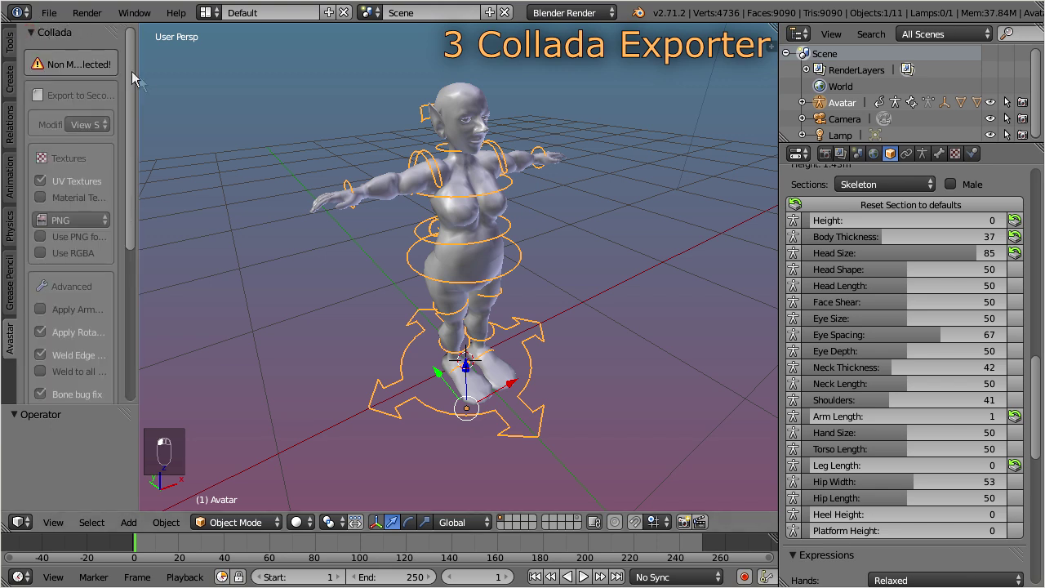
{"action": "left_click_drag", "start_coordinate": [137, 86], "coordinate": [205, 96]}
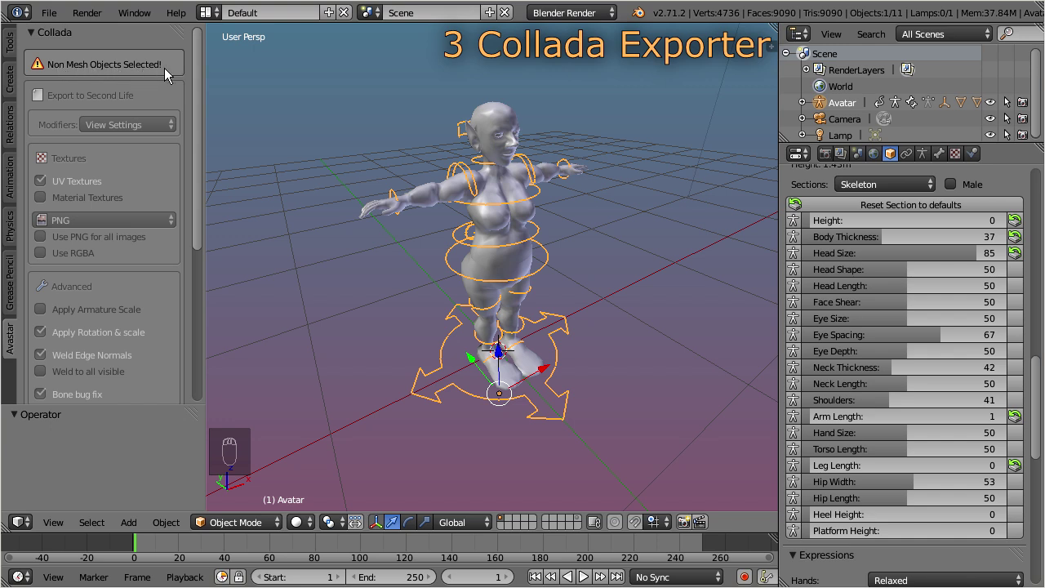
- Select the head, upper-body and lower-body meshes, leaving lowerBodyMesh active
{"action": "left_click", "coordinate": [493, 119]}
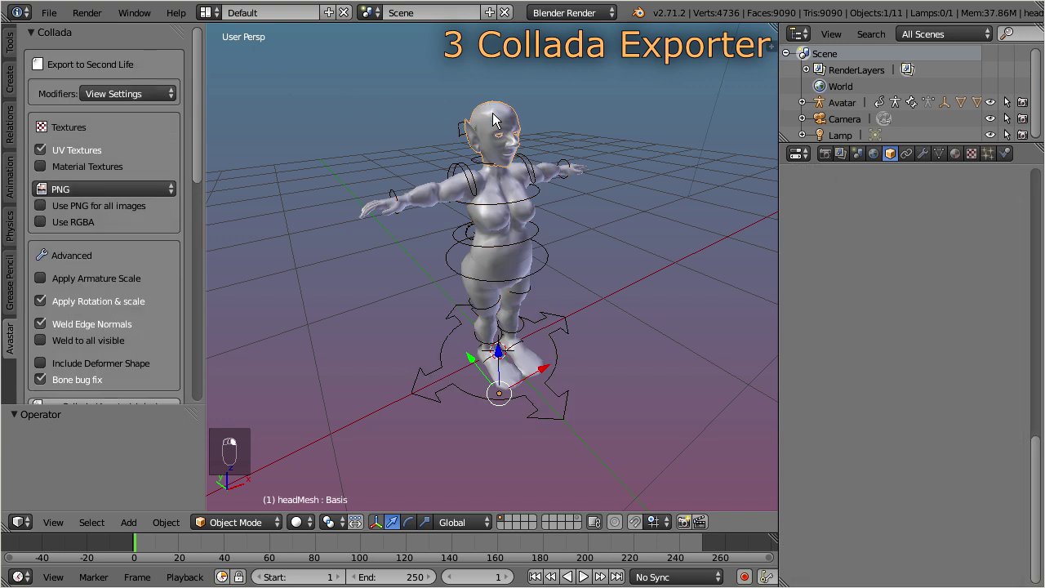
{"action": "left_click", "coordinate": [529, 215], "text": "shift"}
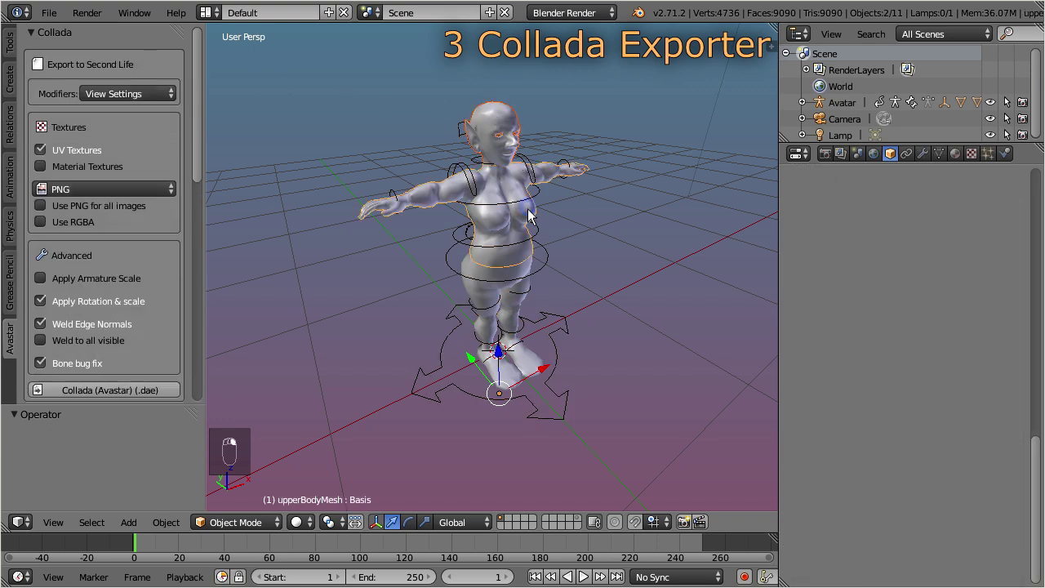
{"action": "left_click", "coordinate": [522, 289], "text": "shift"}
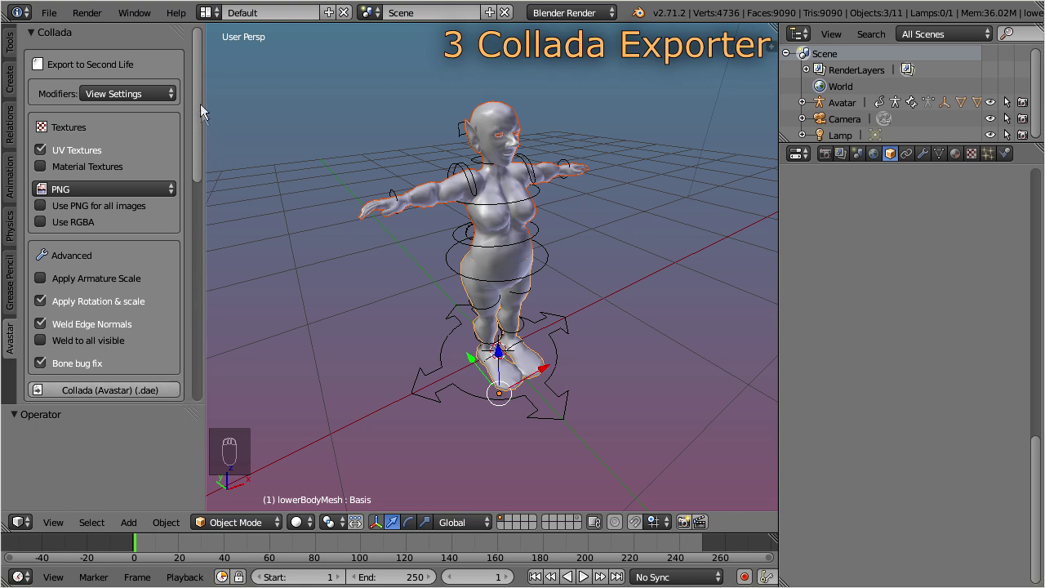
{"action": "left_click_drag", "start_coordinate": [200, 96], "coordinate": [193, 341]}
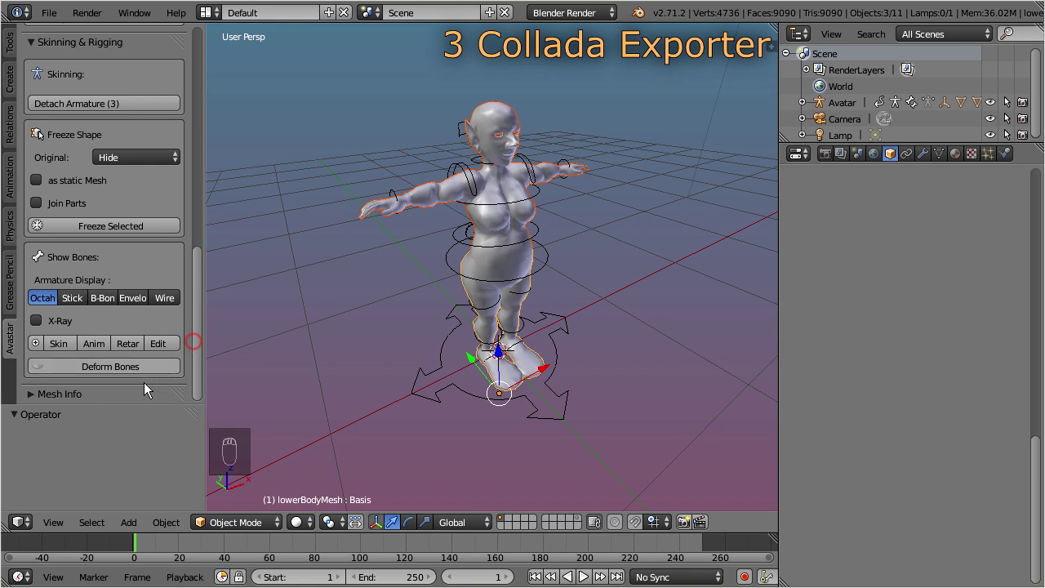
{"action": "left_click", "coordinate": [30, 396]}
{"action": "left_click_drag", "start_coordinate": [193, 263], "coordinate": [192, 374]}
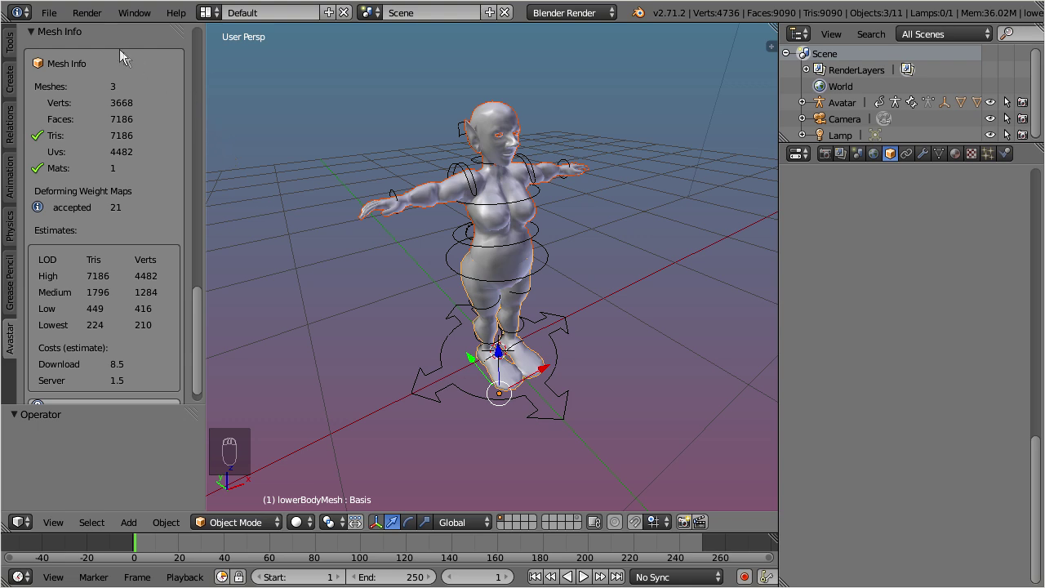
- Collapse the mesh statistics and launch the Collada (Avastar) (.dae) export
{"action": "left_click", "coordinate": [32, 32]}
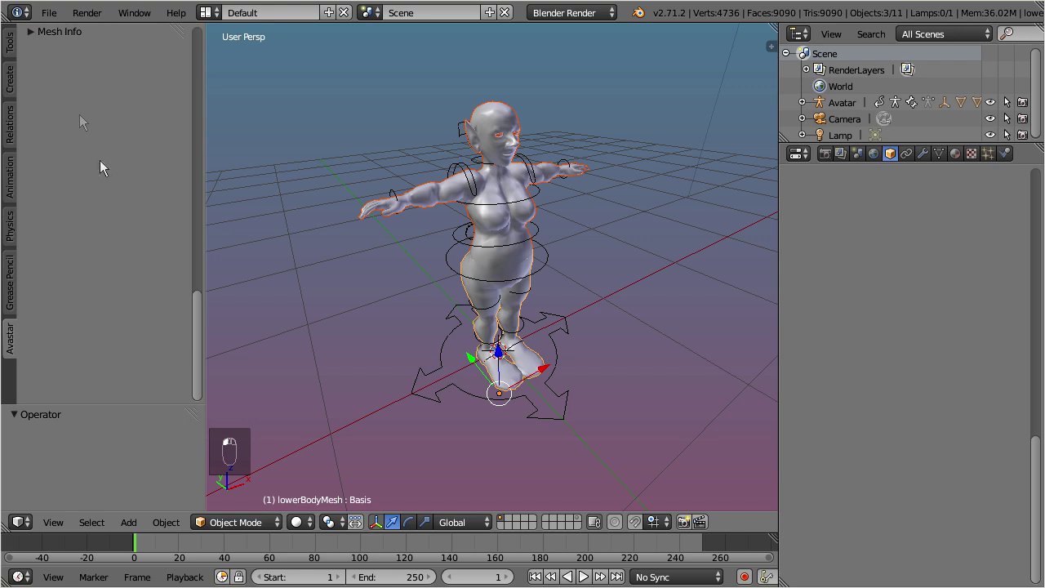
{"action": "left_click_drag", "start_coordinate": [195, 331], "coordinate": [199, 63]}
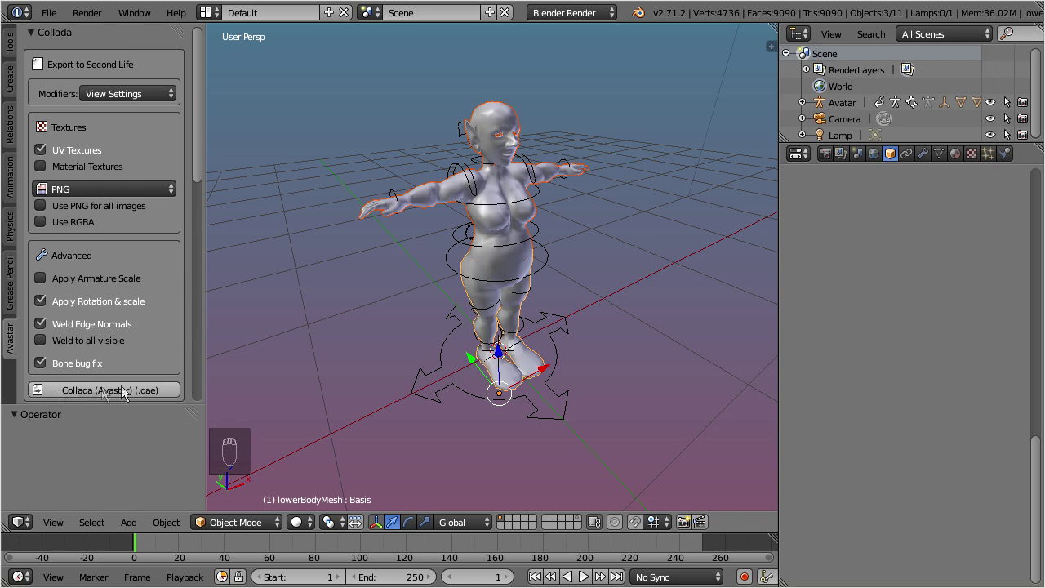
{"action": "left_click", "coordinate": [165, 390]}
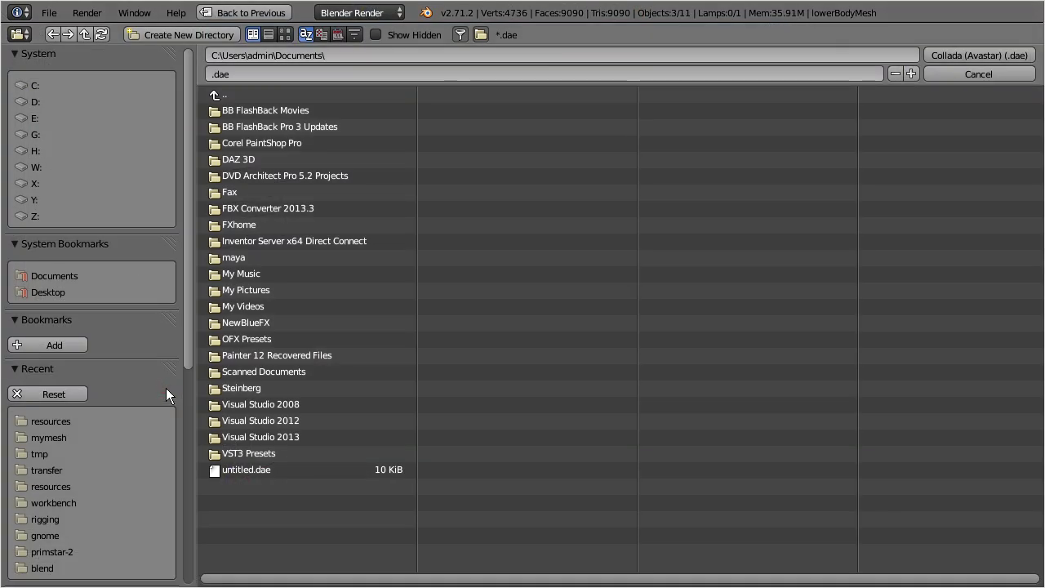
- Browse from drive E: through Users and the user's folder into models
{"action": "left_click", "coordinate": [56, 114]}
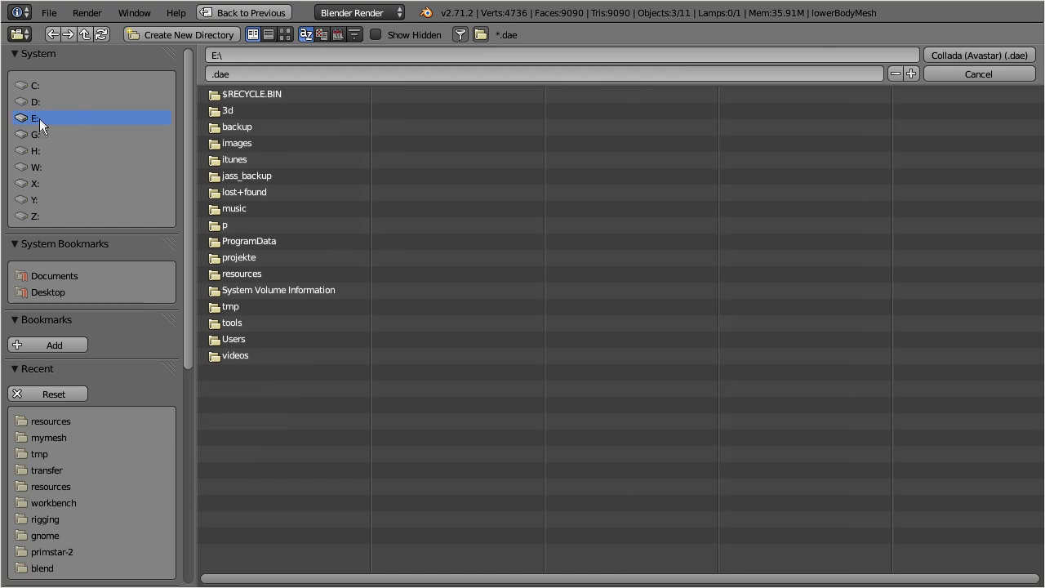
{"action": "scroll", "coordinate": [170, 451], "scroll_direction": "down", "scroll_amount": 4}
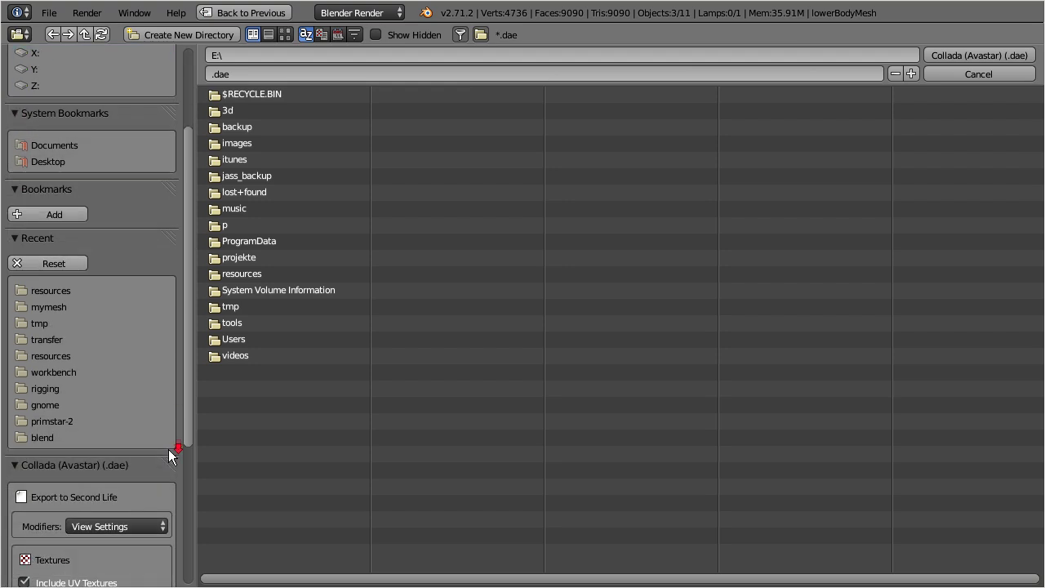
{"action": "left_click", "coordinate": [235, 340]}
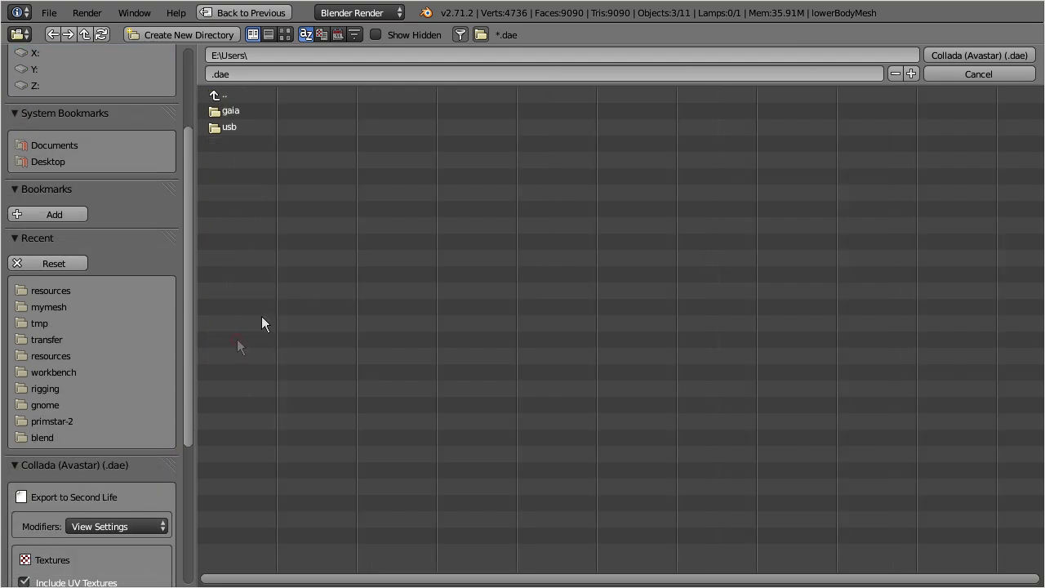
{"action": "left_click", "coordinate": [239, 111]}
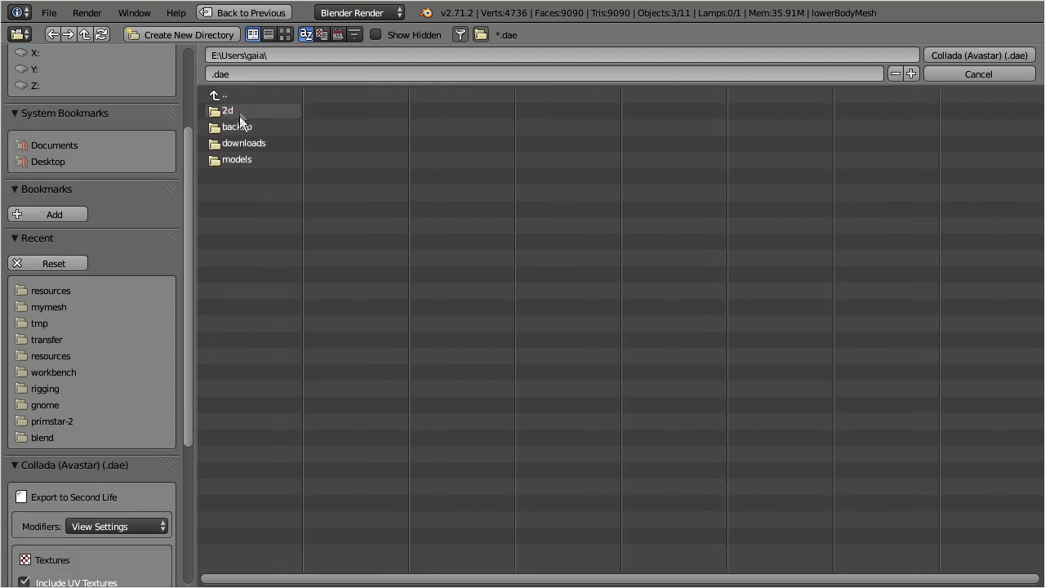
{"action": "left_click", "coordinate": [235, 159]}
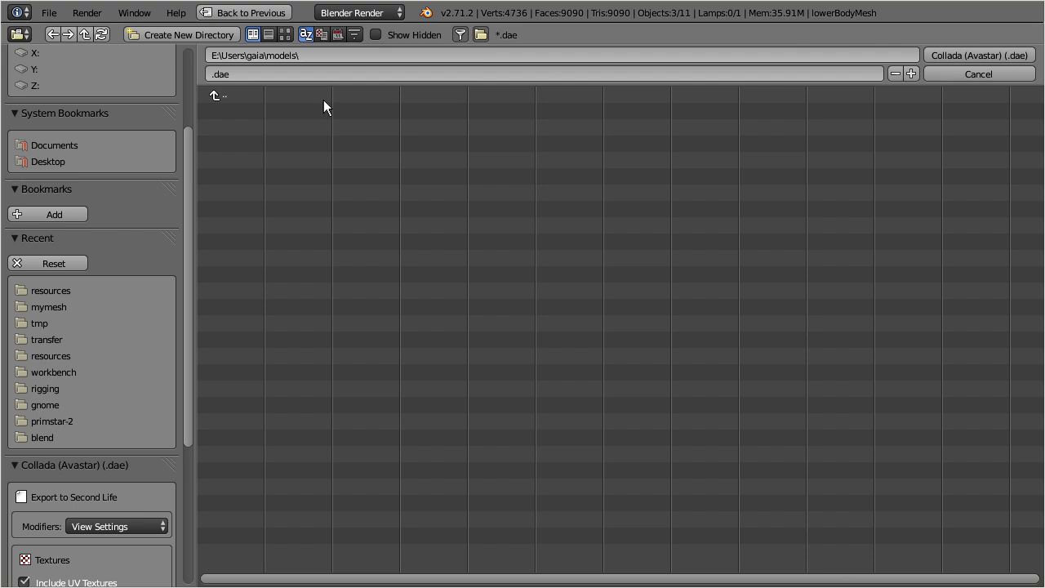
- Create a new mymesh folder inside models as the export directory
{"action": "left_click", "coordinate": [309, 56]}
{"action": "left_click", "coordinate": [311, 56]}
{"action": "type", "text": "mymesh"}
{"action": "key", "text": "Return"}
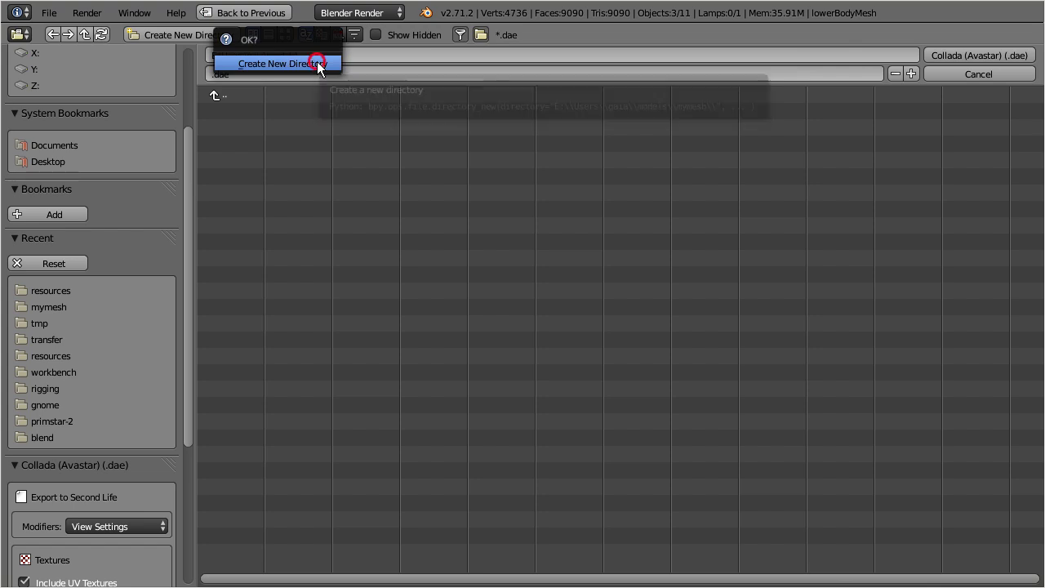
{"action": "left_click", "coordinate": [317, 62]}
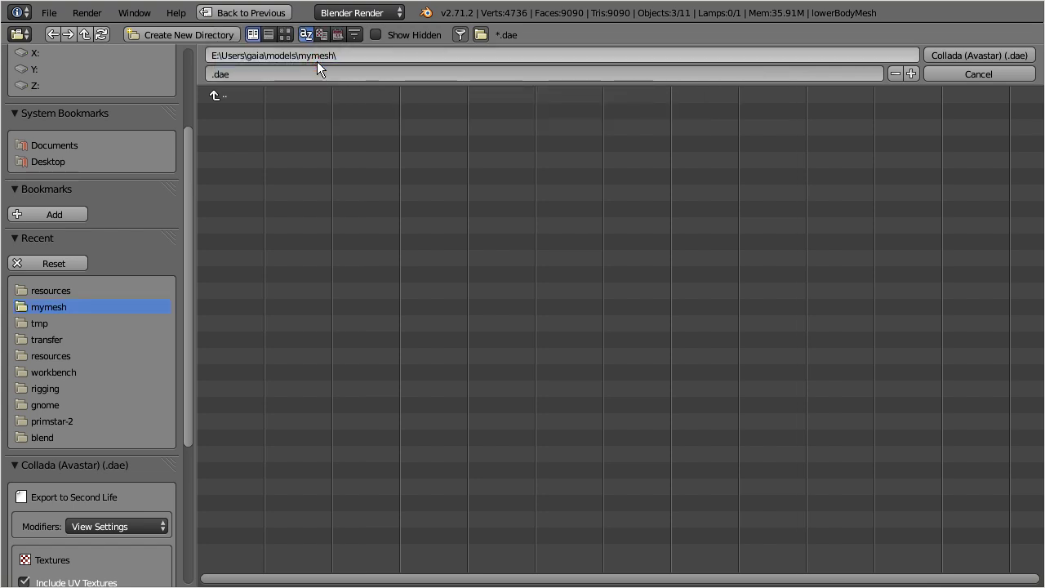
- Name the file mymesh.dae and export the selected meshes
{"action": "left_click", "coordinate": [244, 73]}
{"action": "key", "text": "Home"}
{"action": "type", "text": "mymes"}
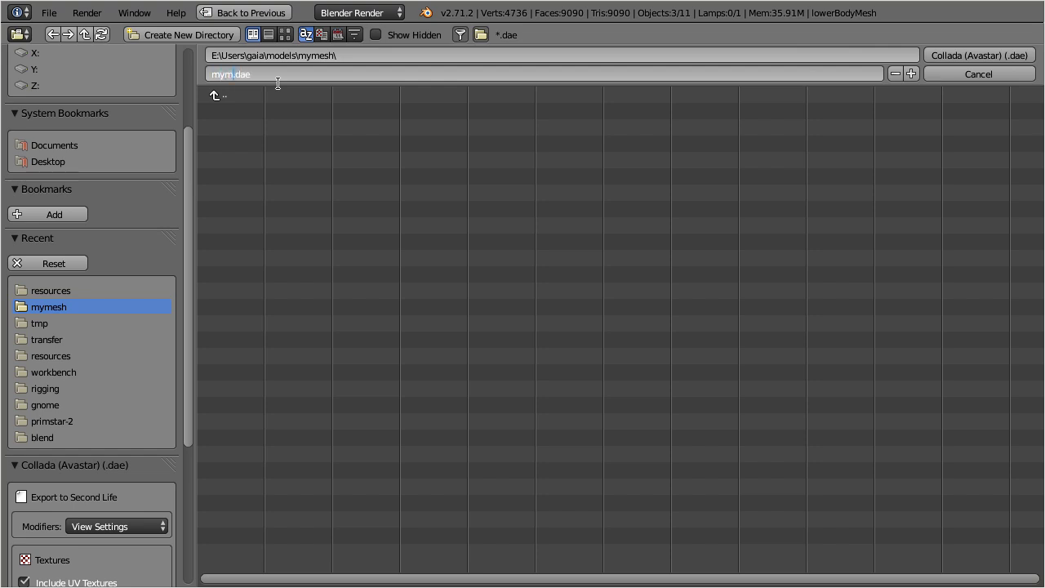
{"action": "type", "text": "h"}
{"action": "key", "text": "Return"}
{"action": "left_click", "coordinate": [1003, 54]}
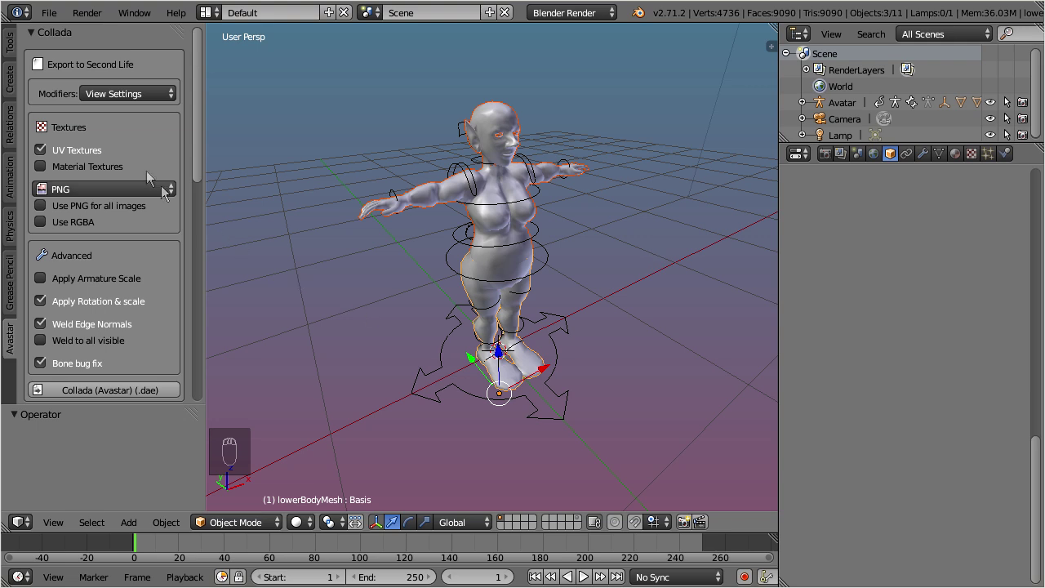
- Save As into the recent mymesh folder, renaming untitled to mymesh.blend
{"action": "left_click", "coordinate": [49, 12]}
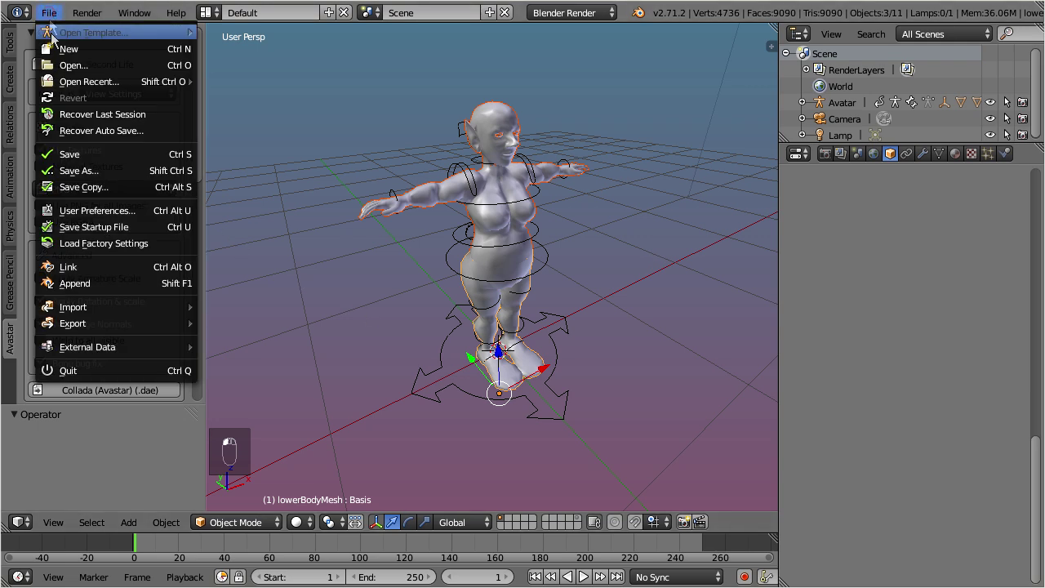
{"action": "left_click", "coordinate": [131, 172]}
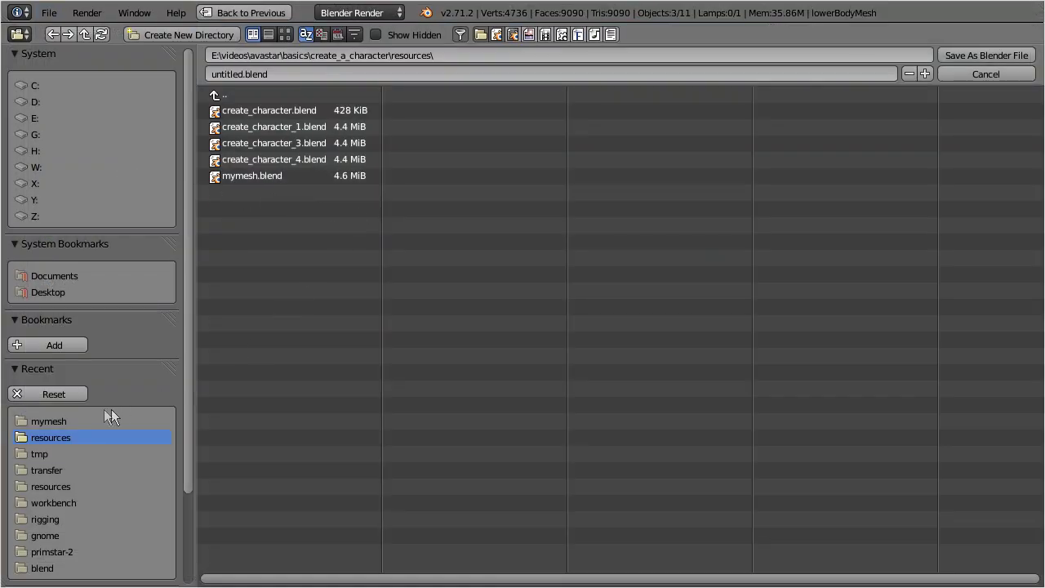
{"action": "left_click", "coordinate": [41, 422]}
{"action": "left_click", "coordinate": [237, 74]}
{"action": "left_click_drag", "start_coordinate": [243, 74], "coordinate": [176, 75]}
{"action": "type", "text": "mymesh"}
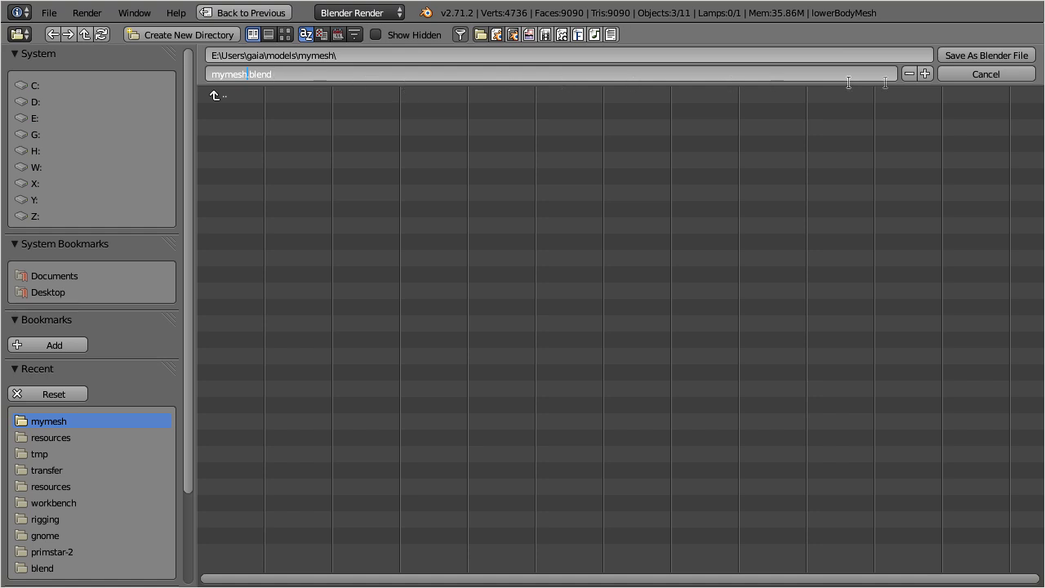
{"action": "left_click", "coordinate": [972, 55]}
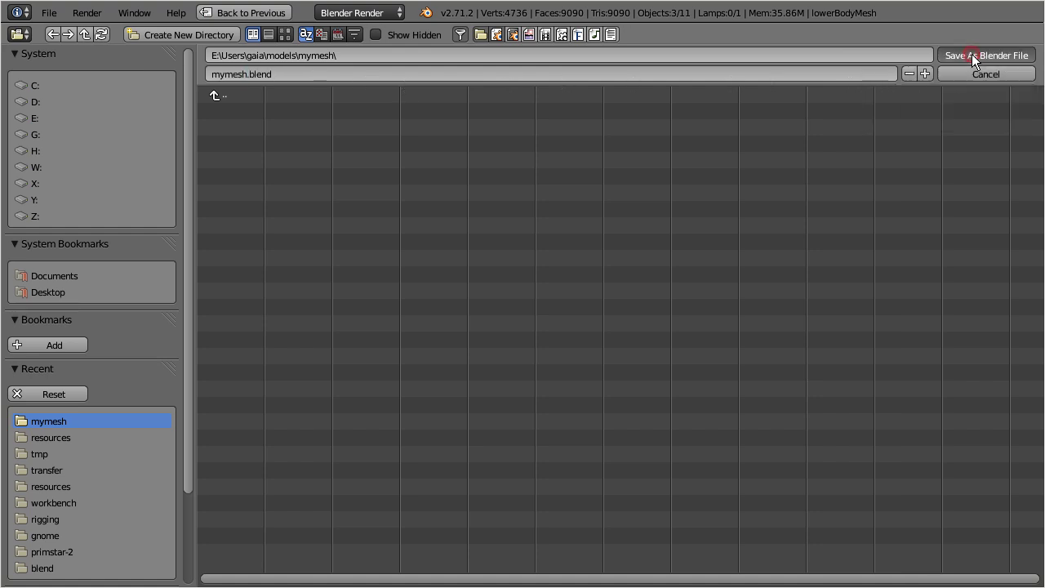